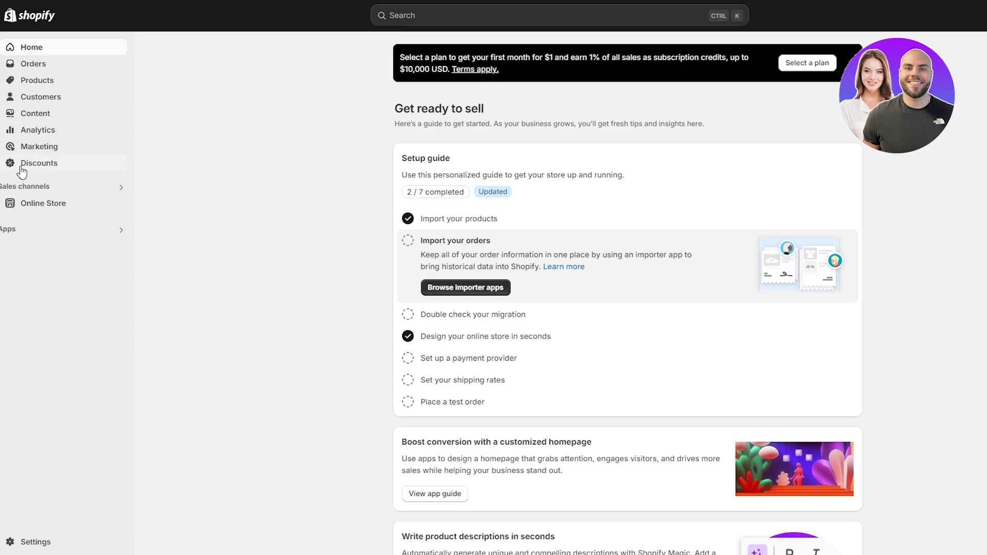
Step: Go to Online Store from the Shopify admin sidebar's Sales channels
left_click(66, 203)
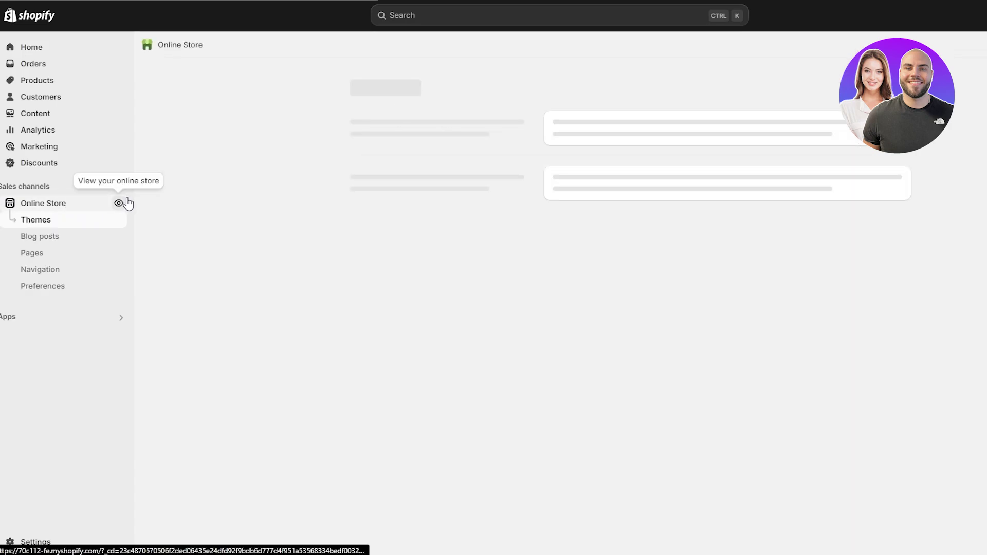
left_click(120, 204)
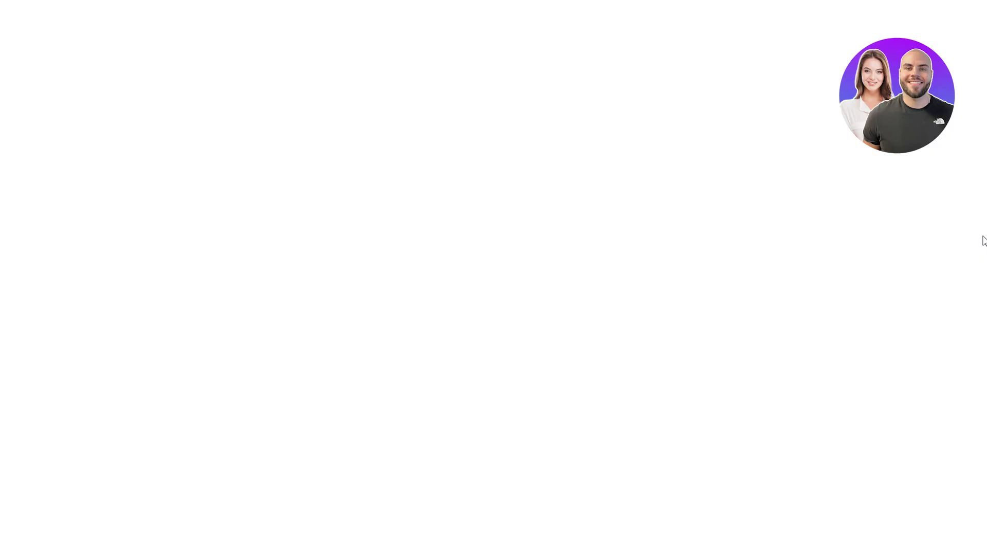
scroll(980, 219, "down", 4)
scroll(980, 218, "down", 8)
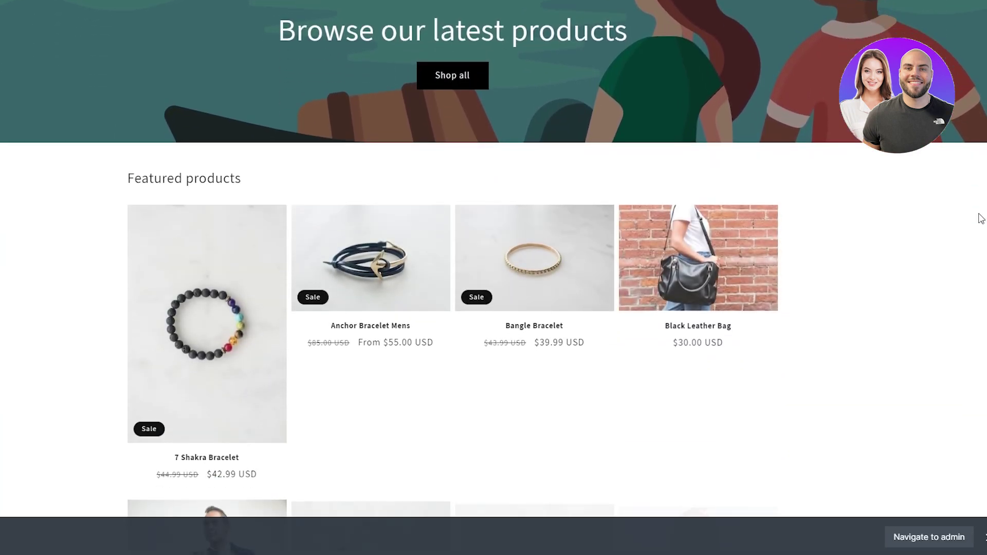
scroll(980, 219, "up", 12)
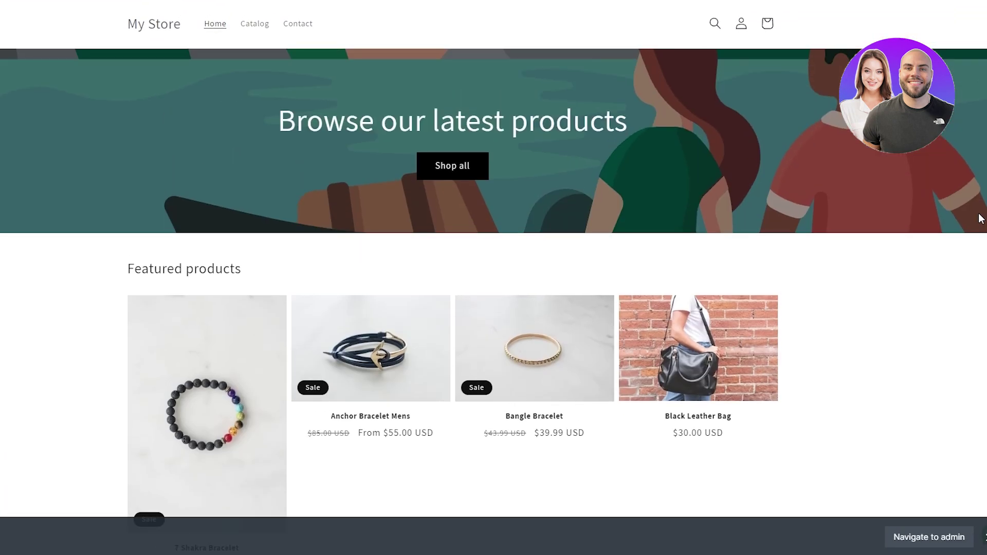
scroll(979, 219, "down", 2)
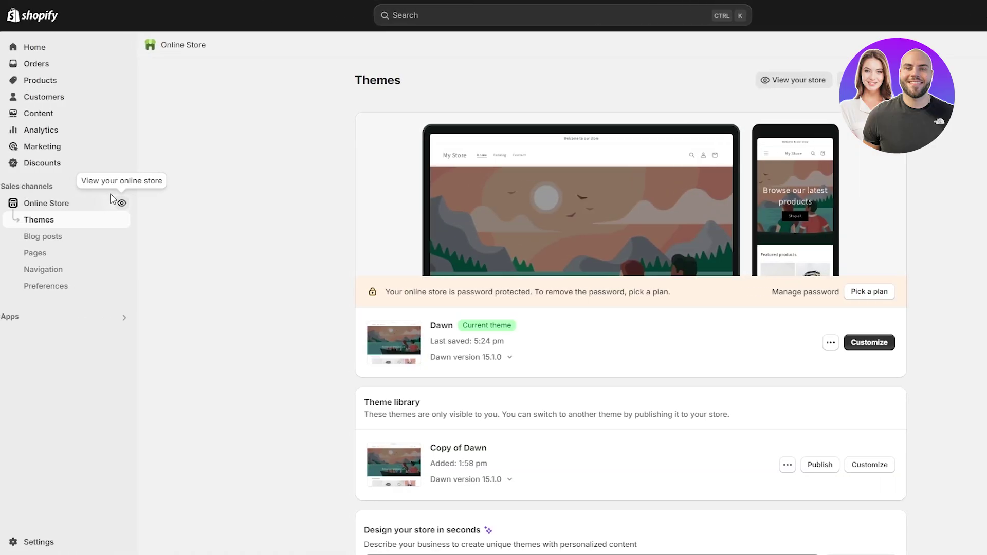
left_click(852, 353)
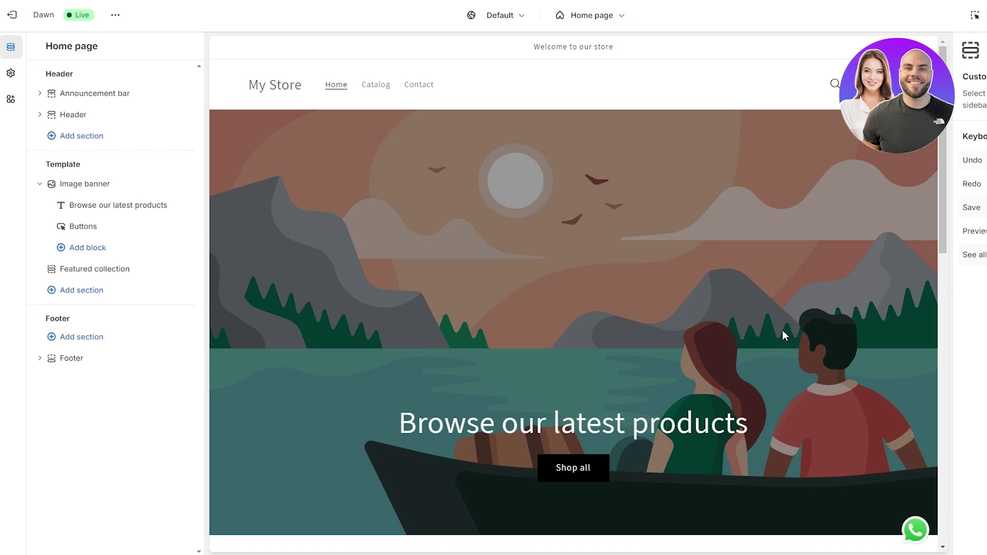
left_click(18, 18)
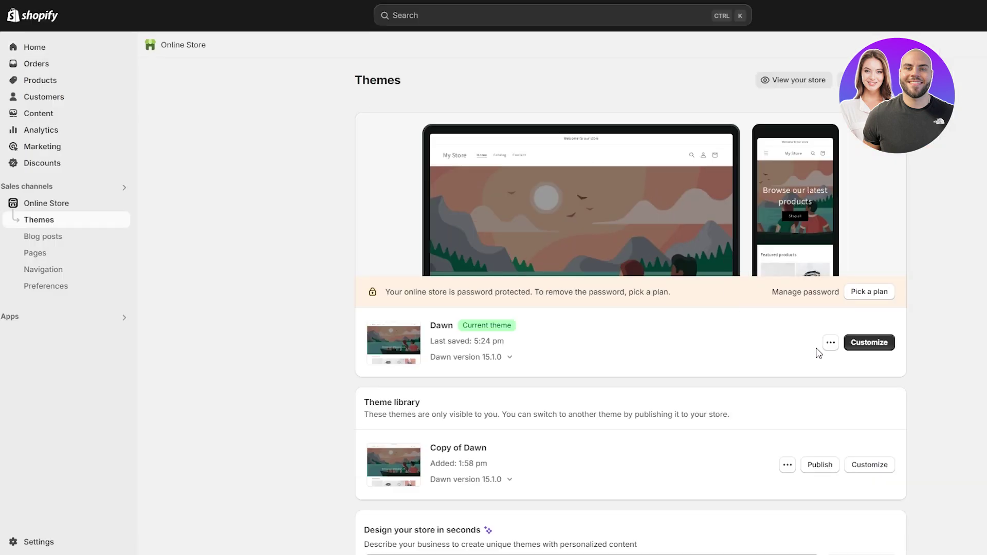
scroll(881, 196, "down", 3)
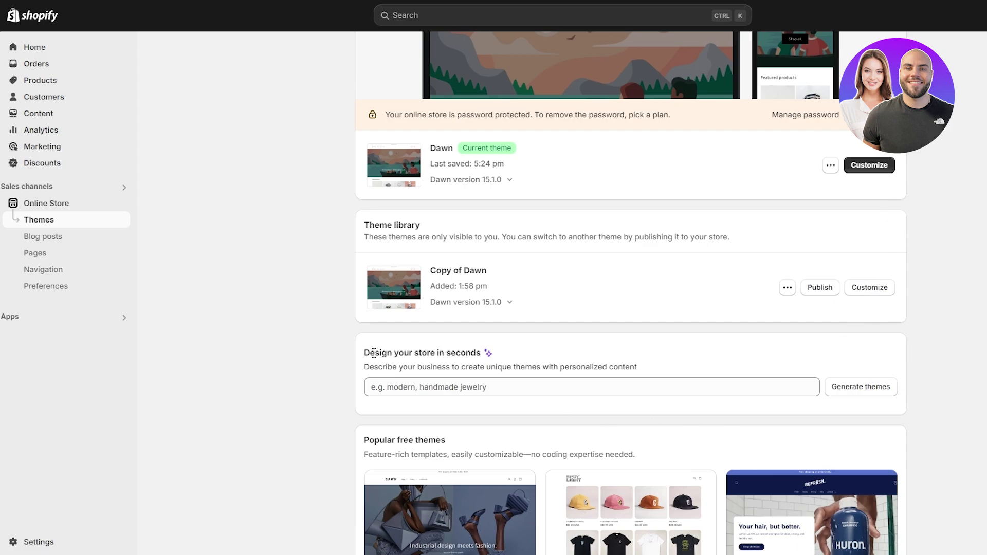
scroll(338, 433, "down", 4)
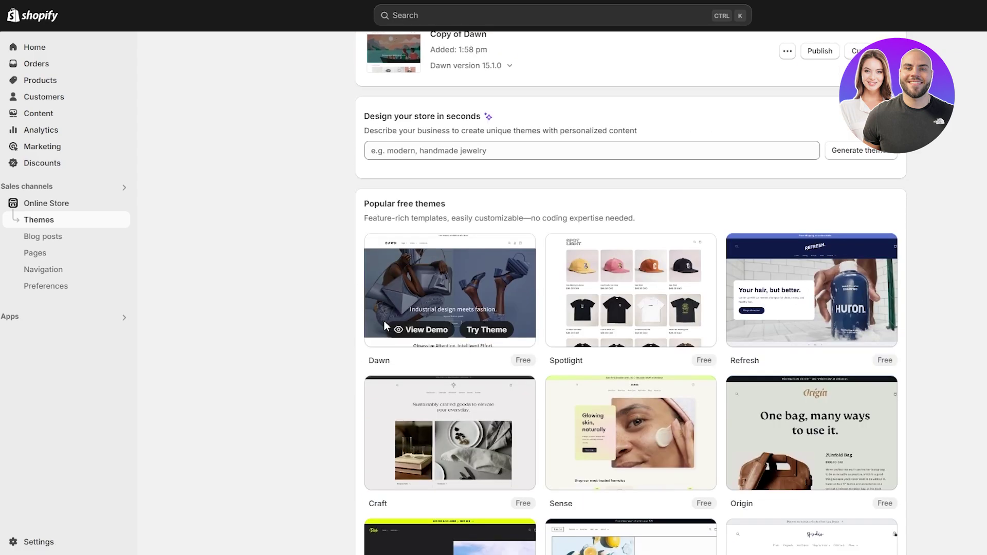
scroll(889, 298, "down", 1)
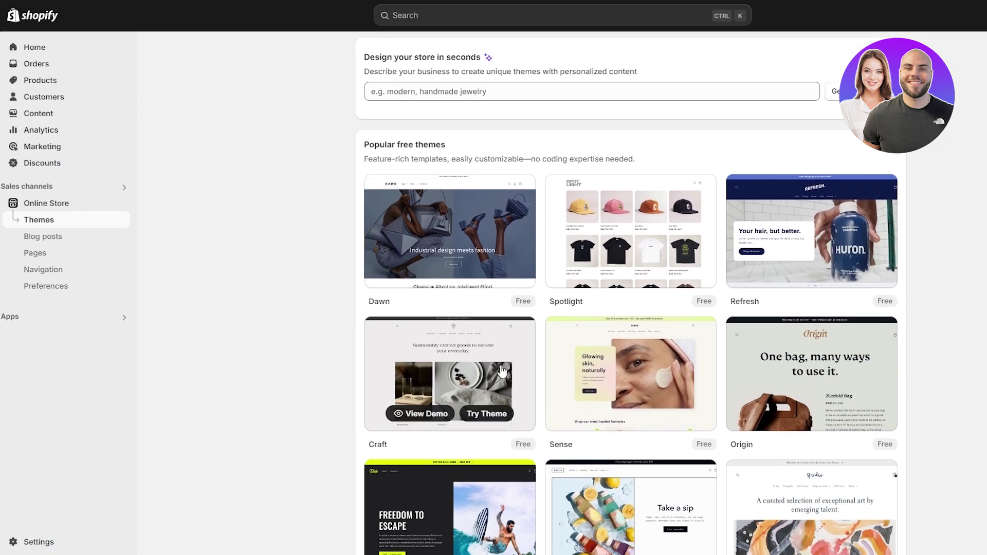
scroll(822, 391, "down", 2)
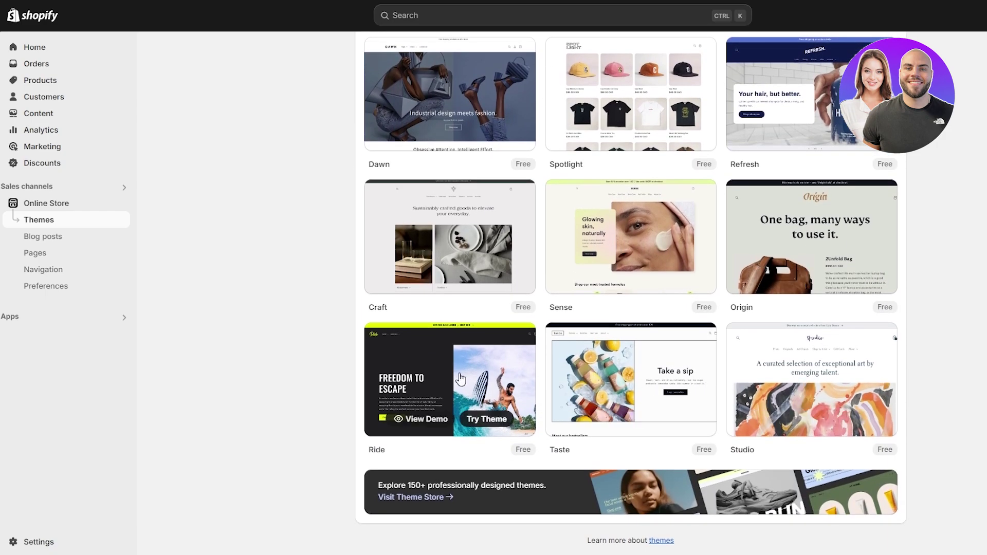
scroll(878, 440, "up", 5)
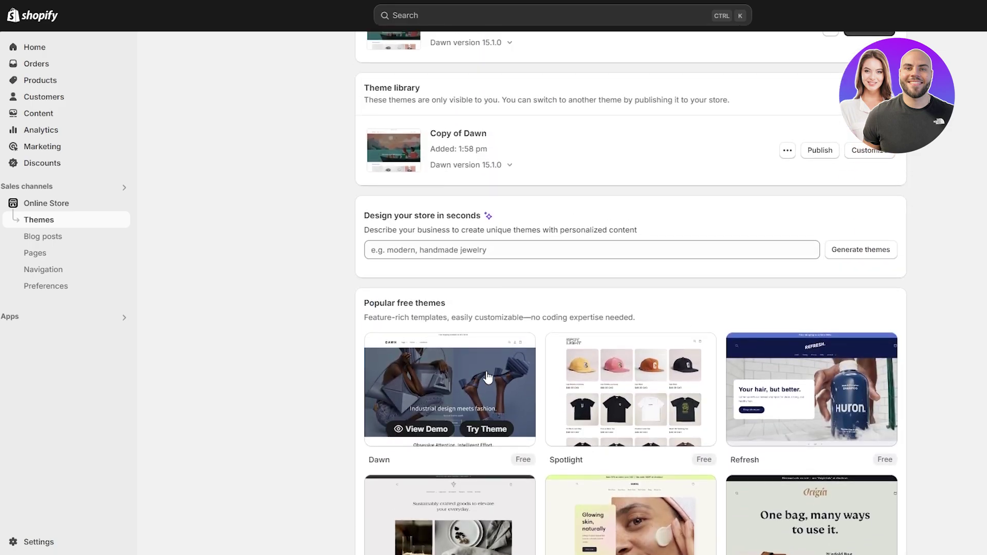
scroll(536, 364, "down", 5)
scroll(648, 518, "up", 5)
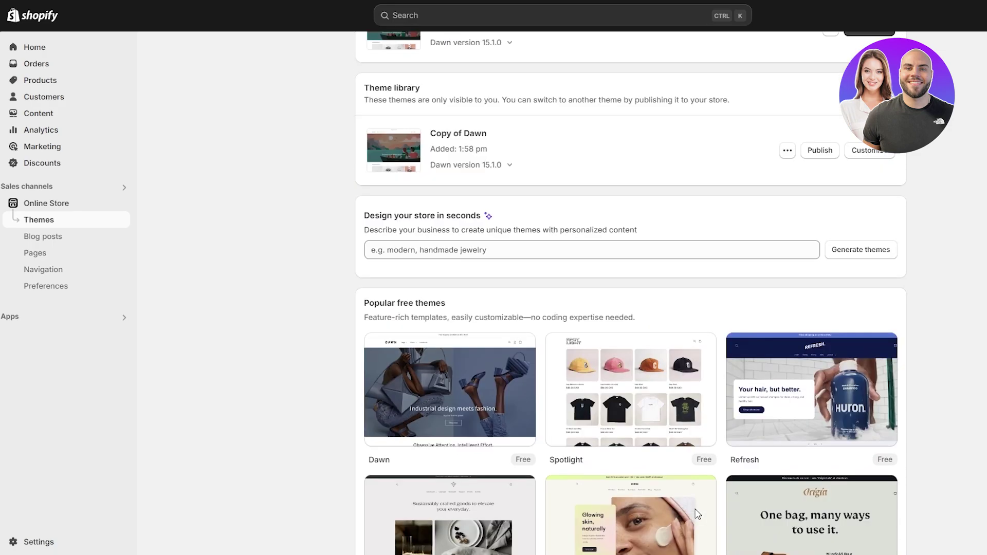
scroll(604, 302, "down", 5)
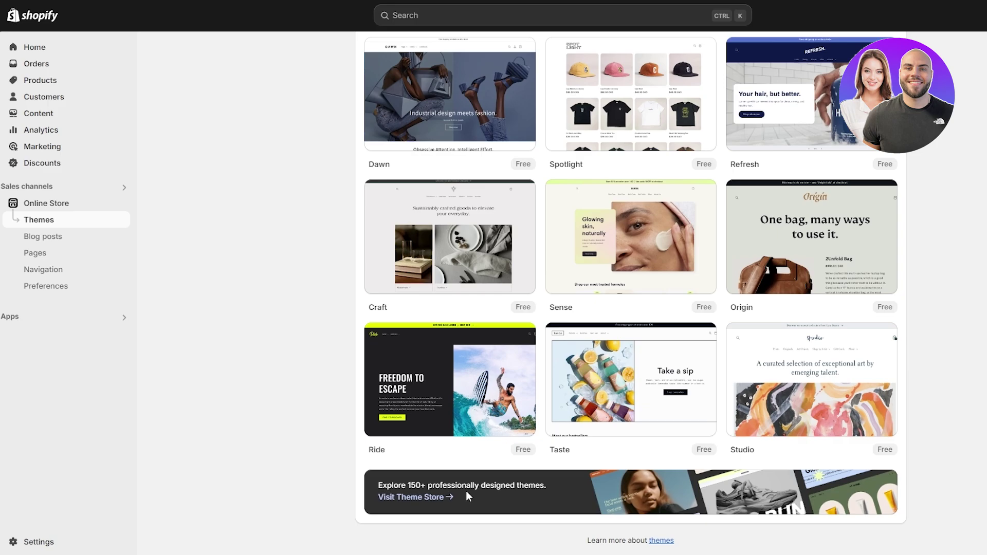
scroll(466, 490, "up", 15)
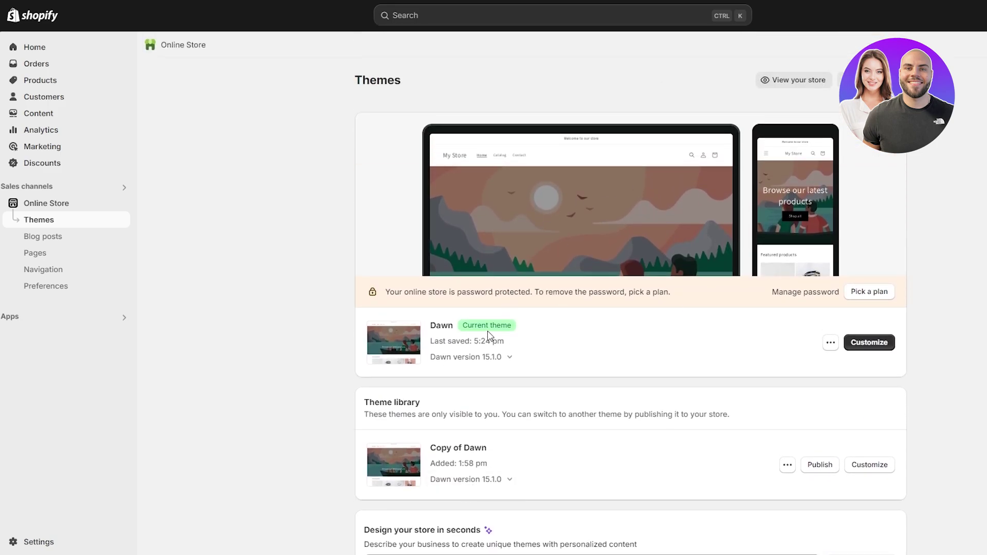
left_click_drag(433, 326, 451, 326)
Step: Open the Dawn theme in the theme editor via Customize
left_click(669, 336)
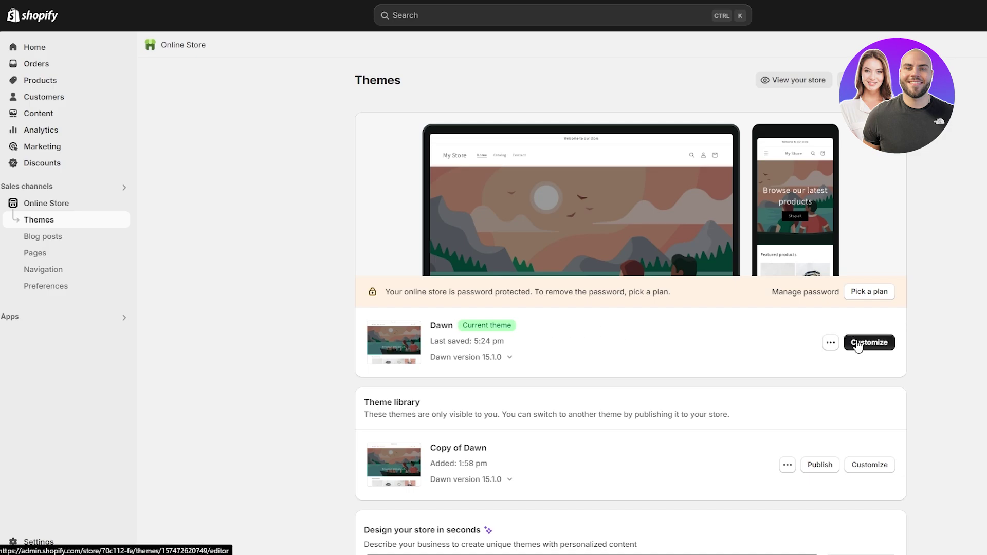
left_click(858, 345)
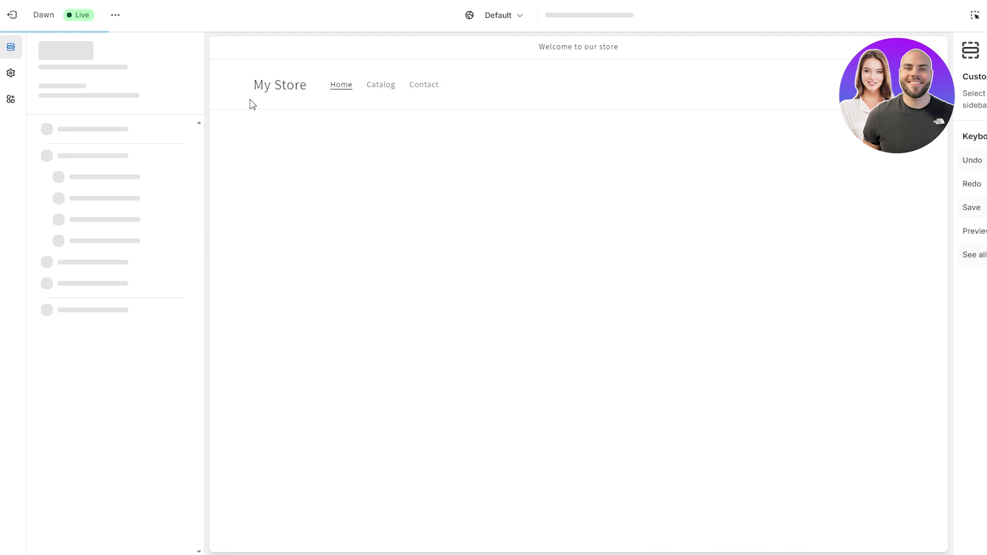
scroll(331, 264, "down", 3)
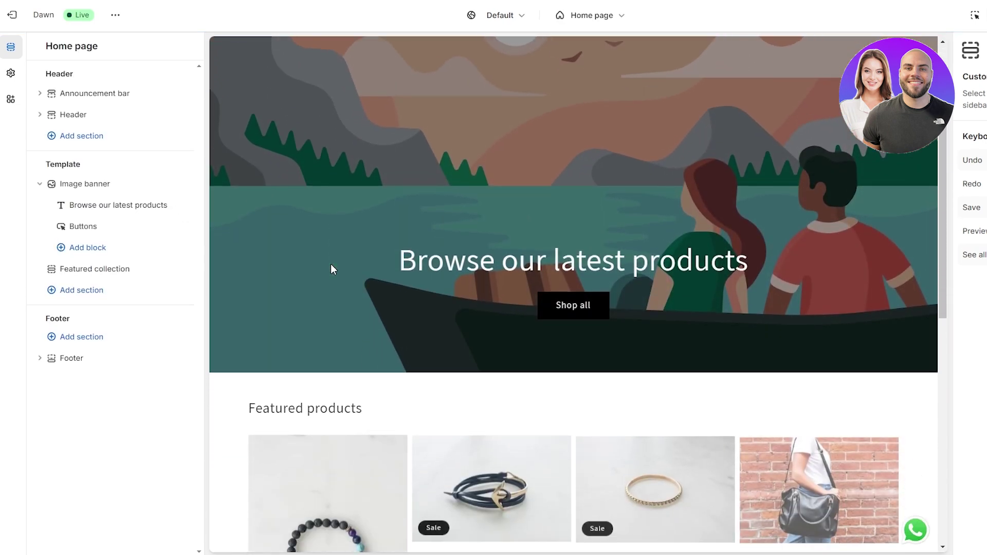
scroll(331, 264, "up", 2)
scroll(632, 252, "up", 1)
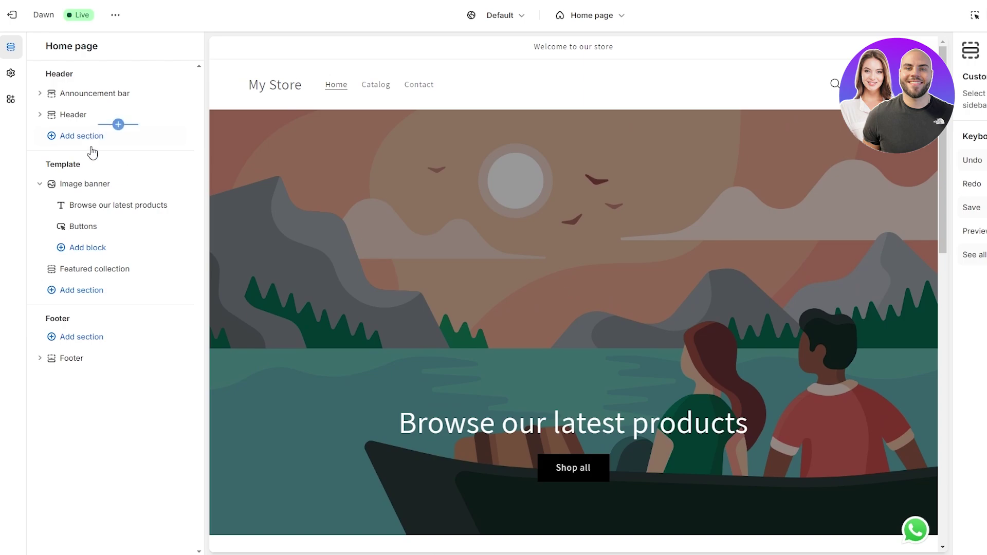
Step: Select Image banner and look through its image picker and free images, leaving them unchanged
left_click(85, 188)
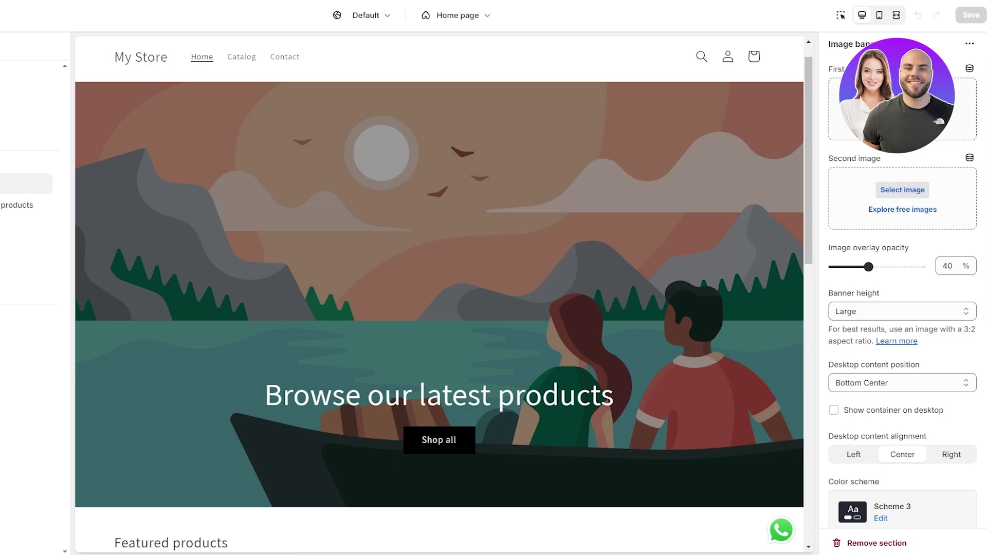
left_click(903, 101)
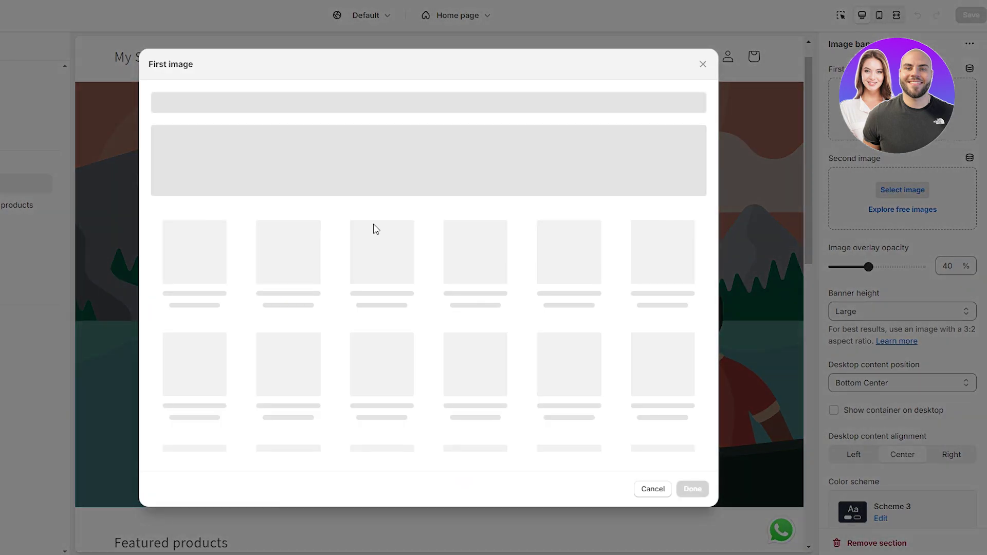
scroll(442, 281, "down", 3)
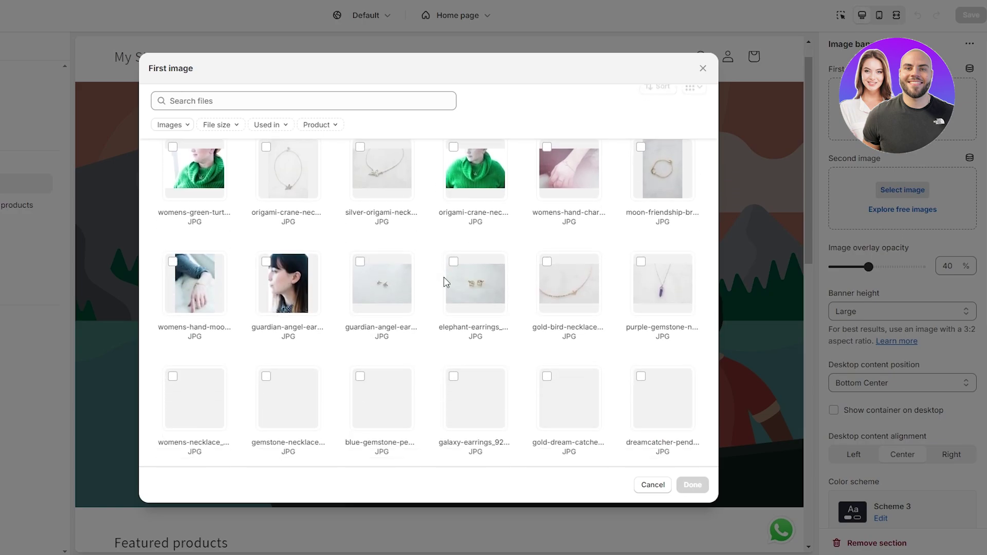
scroll(446, 281, "down", 4)
scroll(476, 295, "up", 4)
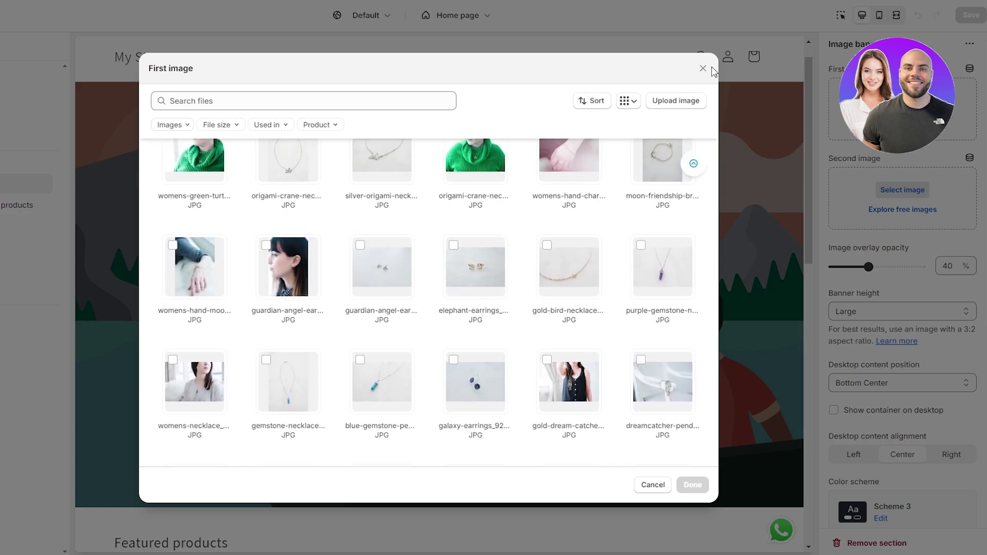
left_click(703, 69)
left_click(903, 209)
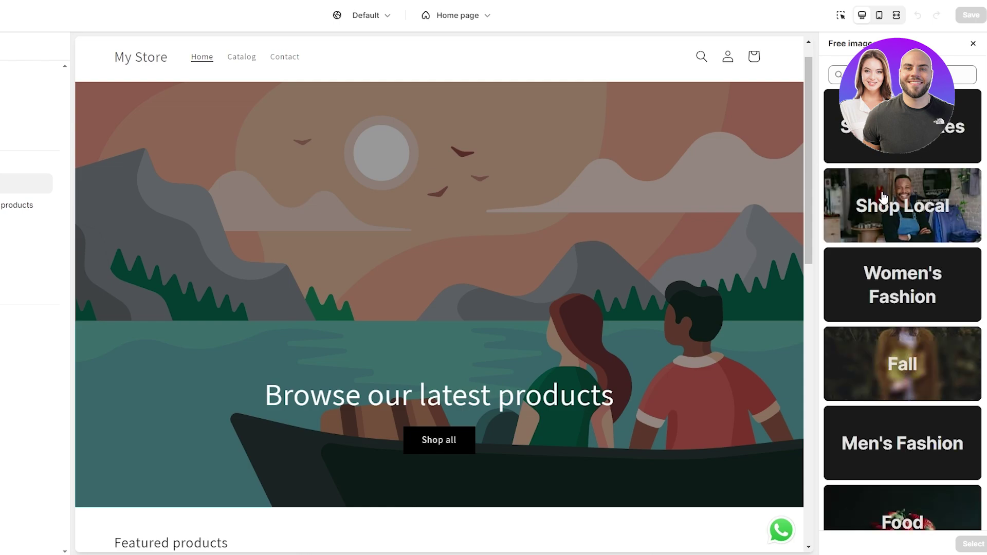
left_click(973, 44)
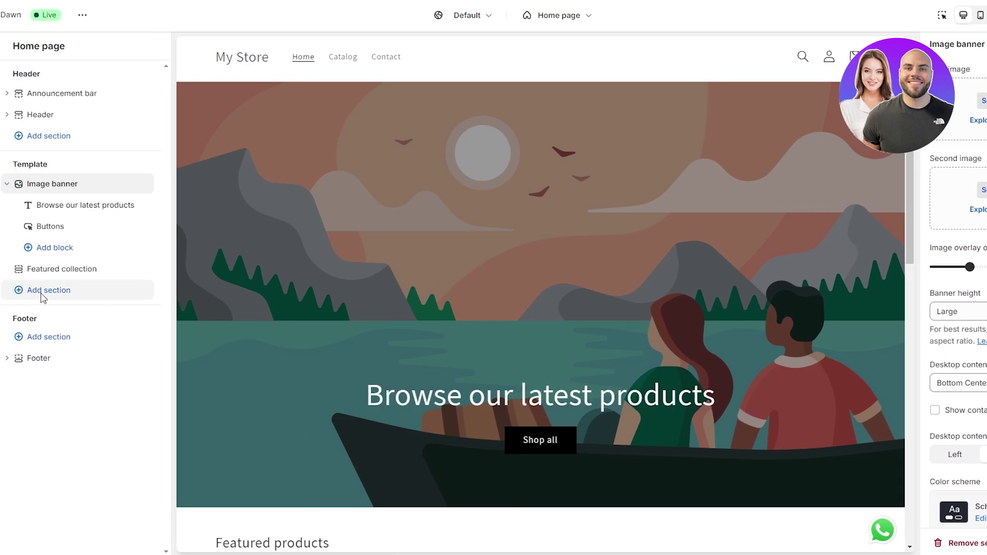
Step: Add a Video section after Featured collection on the Dawn home page and preview it
left_click(42, 293)
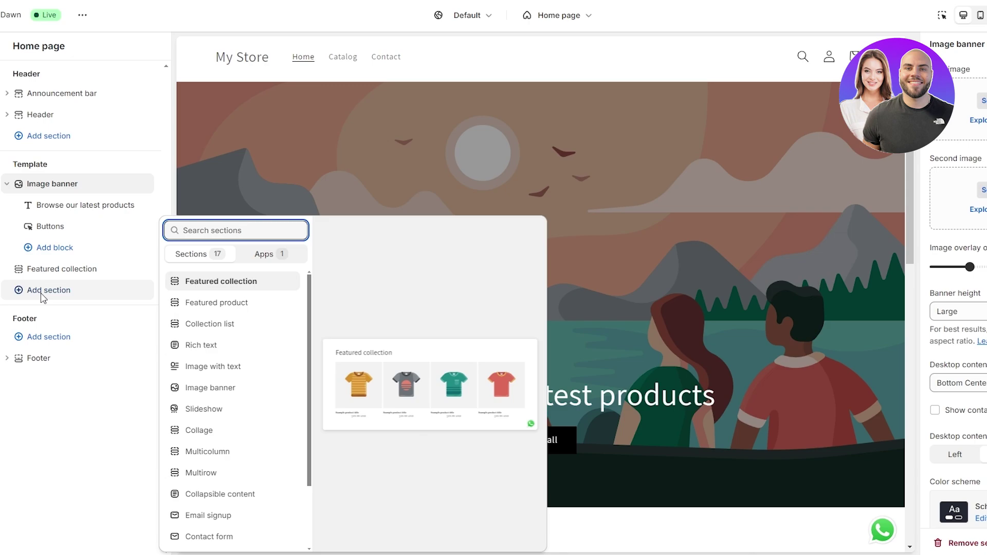
scroll(210, 406, "down", 3)
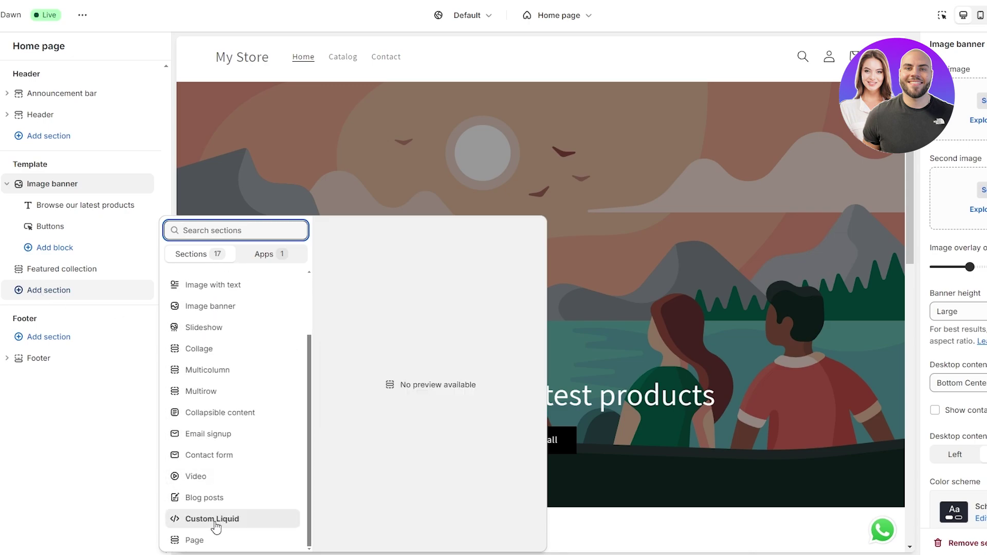
scroll(215, 529, "up", 3)
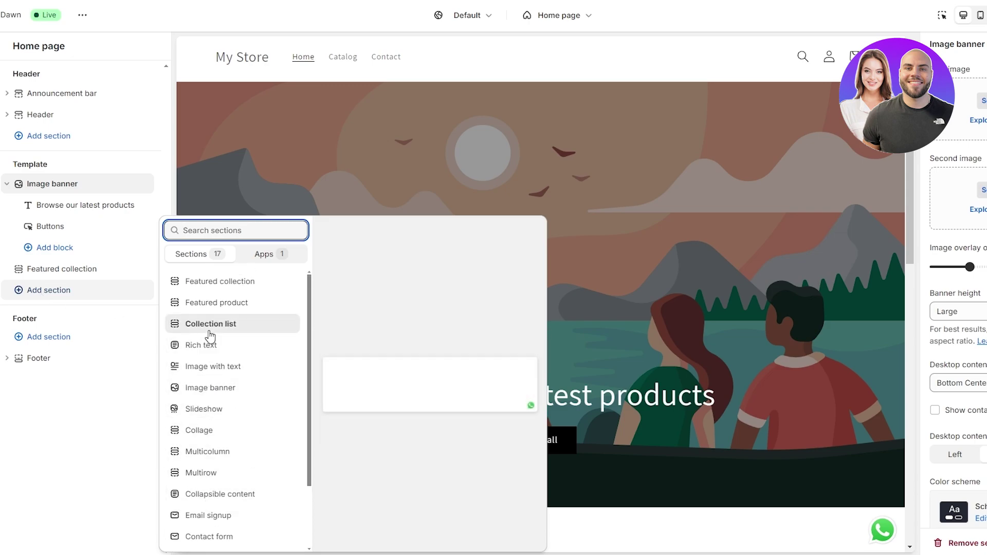
scroll(212, 329, "down", 3)
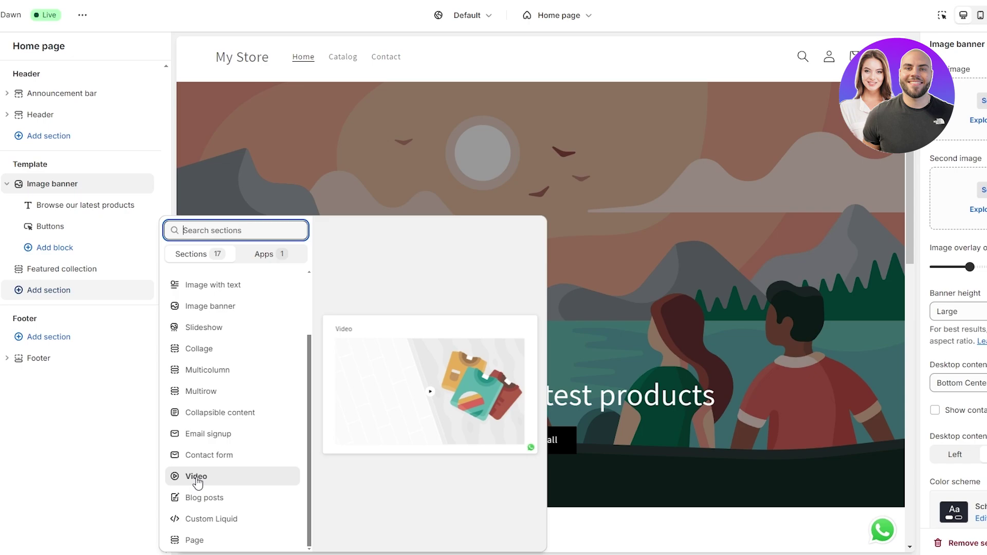
left_click(198, 482)
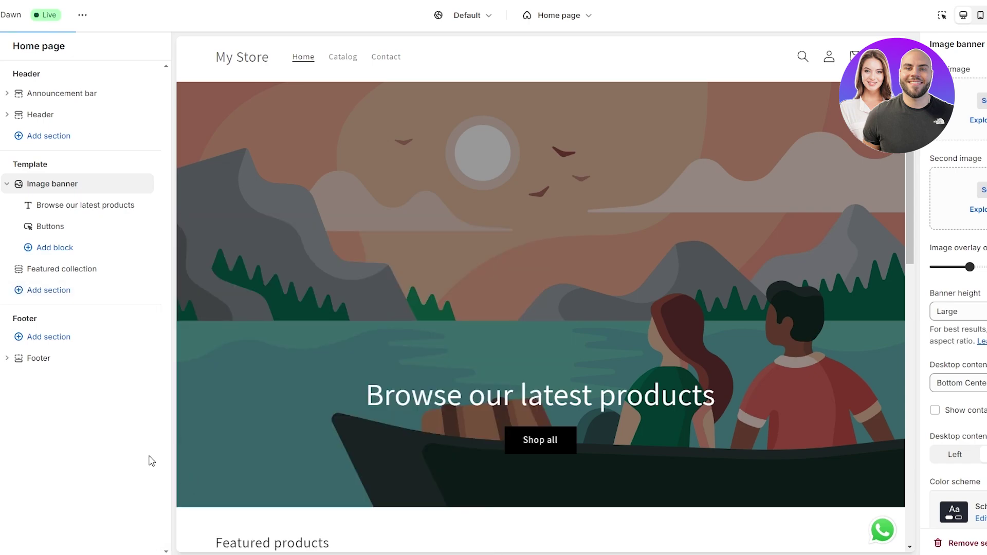
scroll(331, 397, "up", 5)
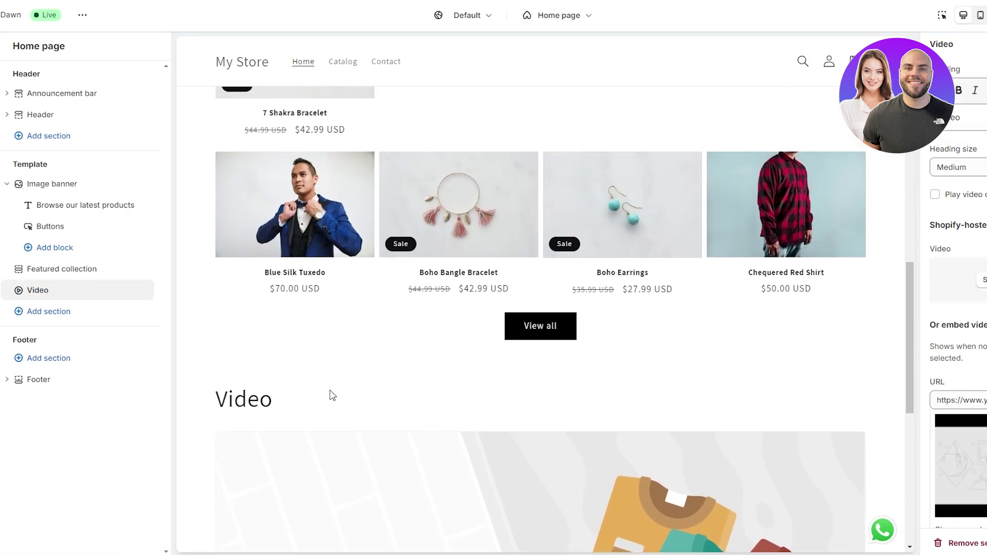
scroll(287, 401, "down", 8)
scroll(545, 405, "up", 15)
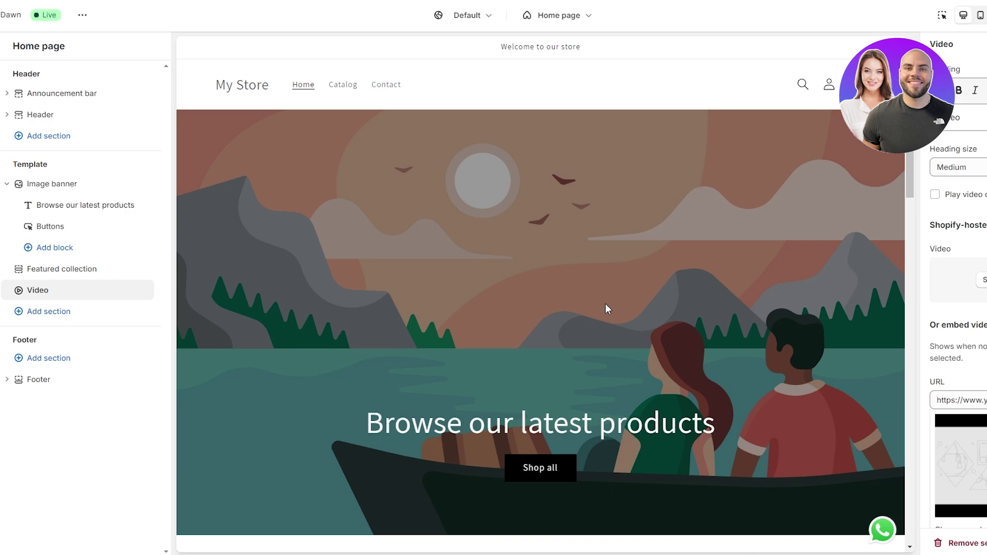
scroll(588, 302, "down", 1)
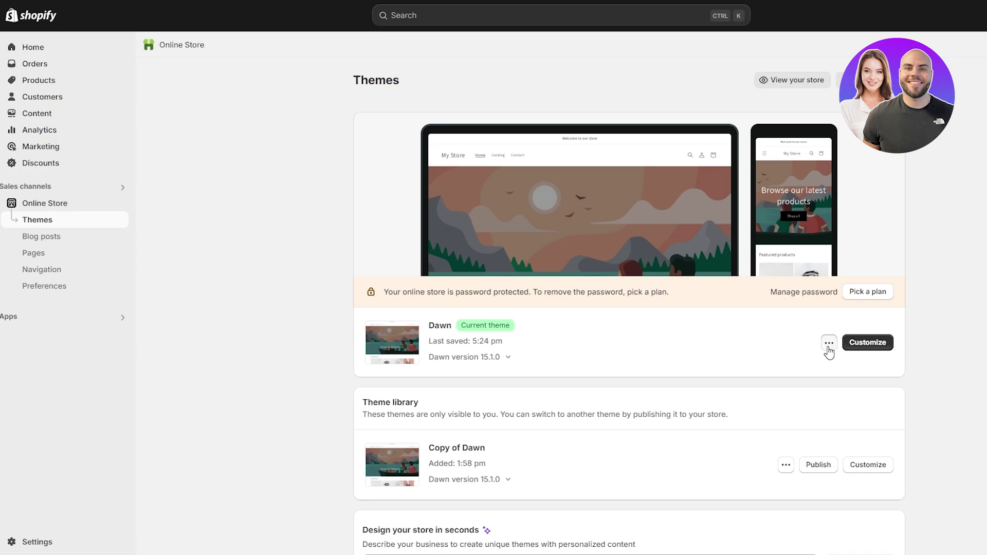
Step: Open the Dawn theme's code editor and expand the sections folder
left_click(829, 343)
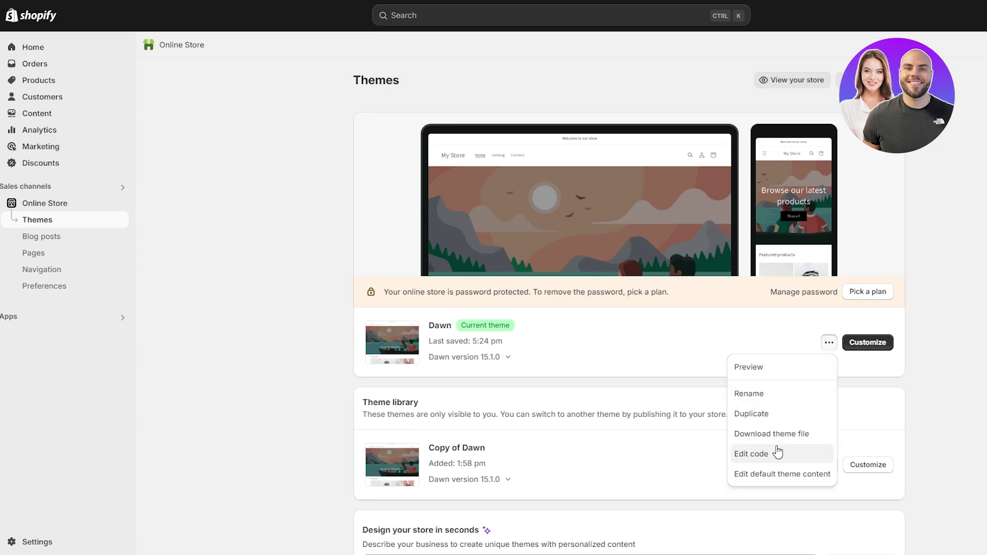
left_click(755, 454)
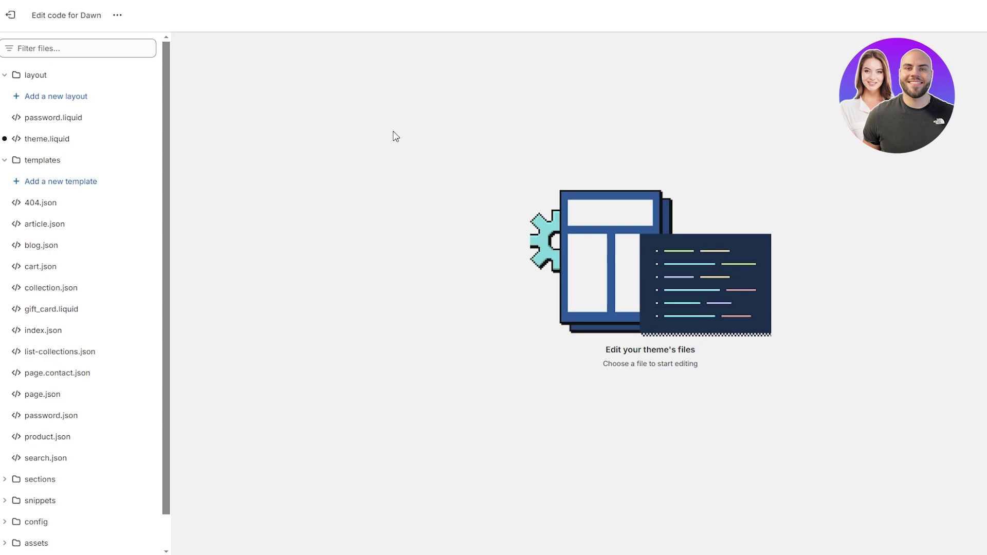
left_click(57, 47)
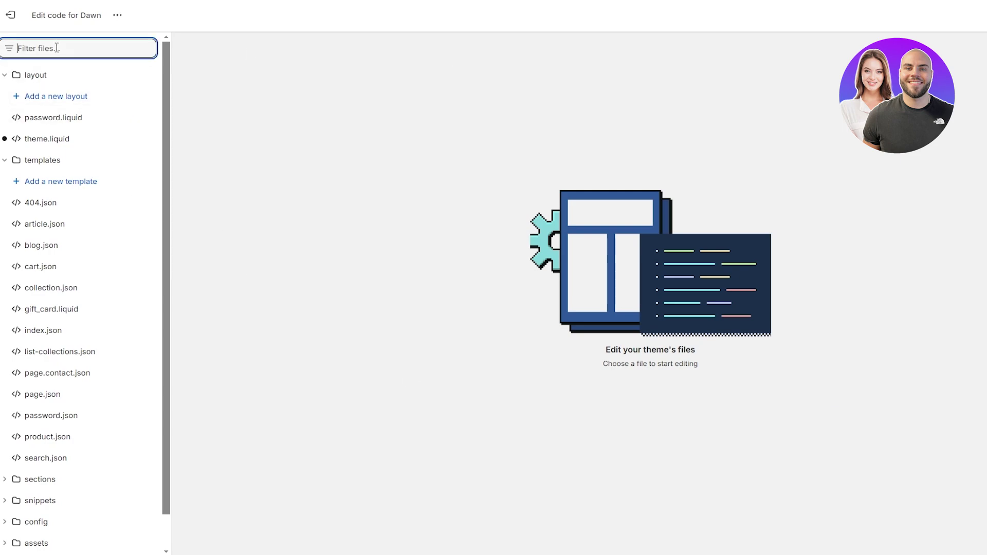
left_click(5, 75)
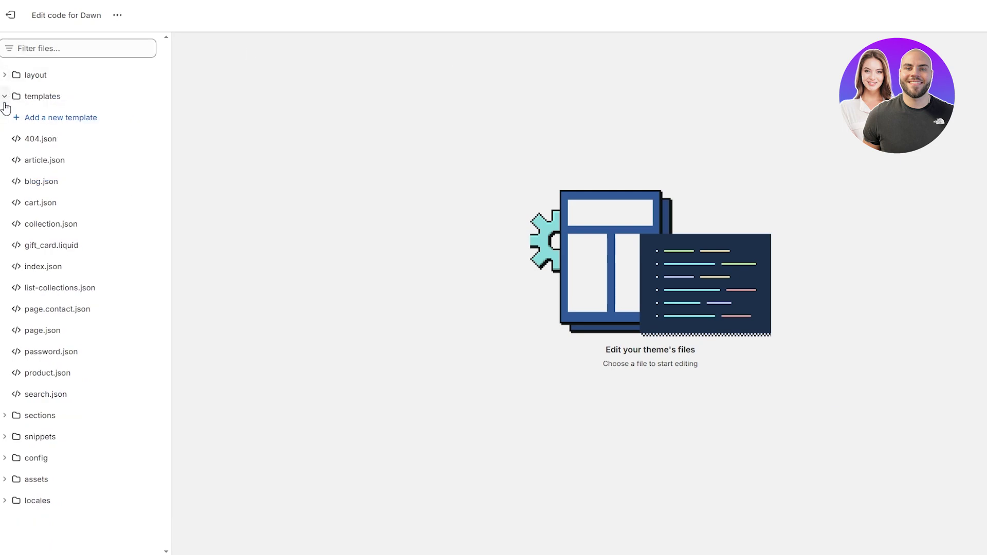
left_click(5, 98)
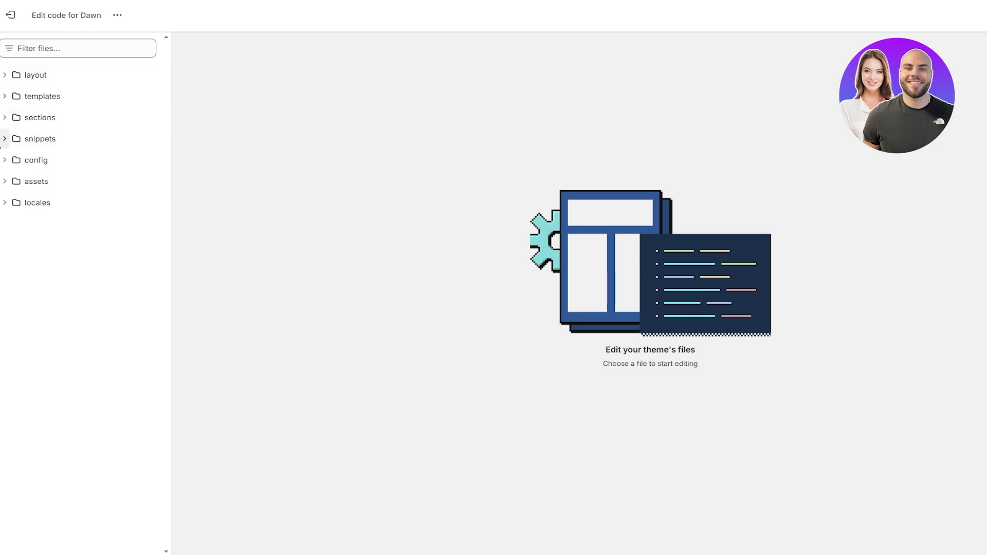
left_click(4, 119)
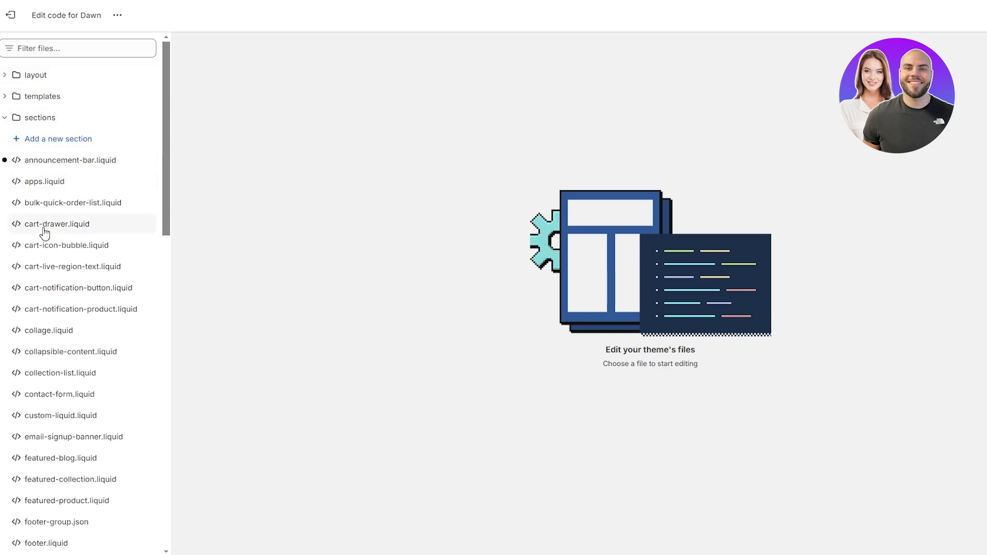
Step: Create a new section file named video-banner
left_click(58, 145)
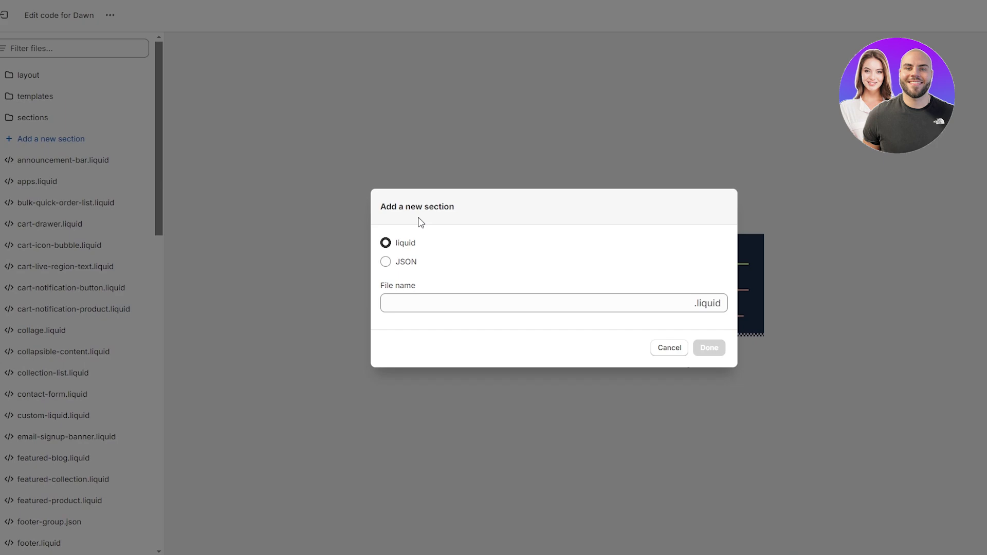
left_click(398, 296)
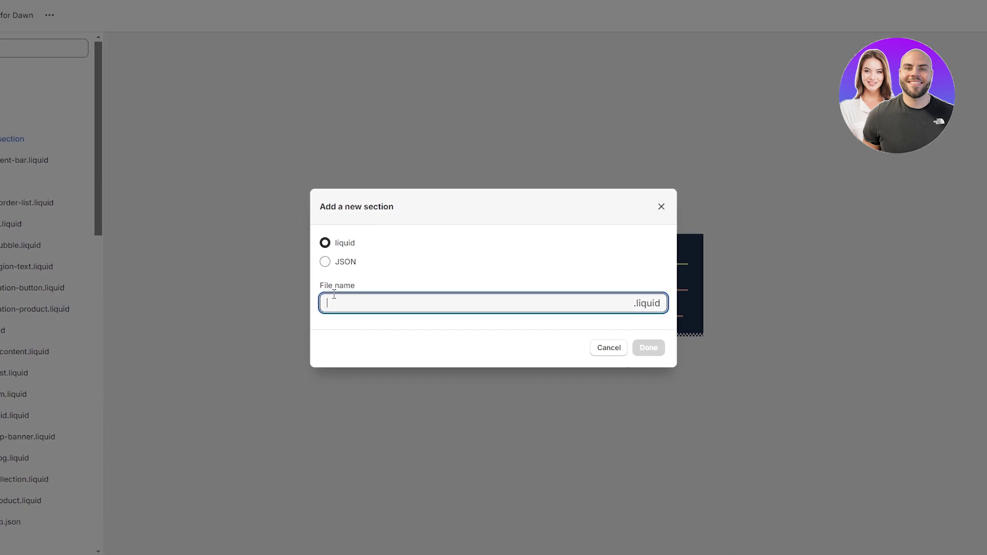
type("video-banner")
left_click(647, 348)
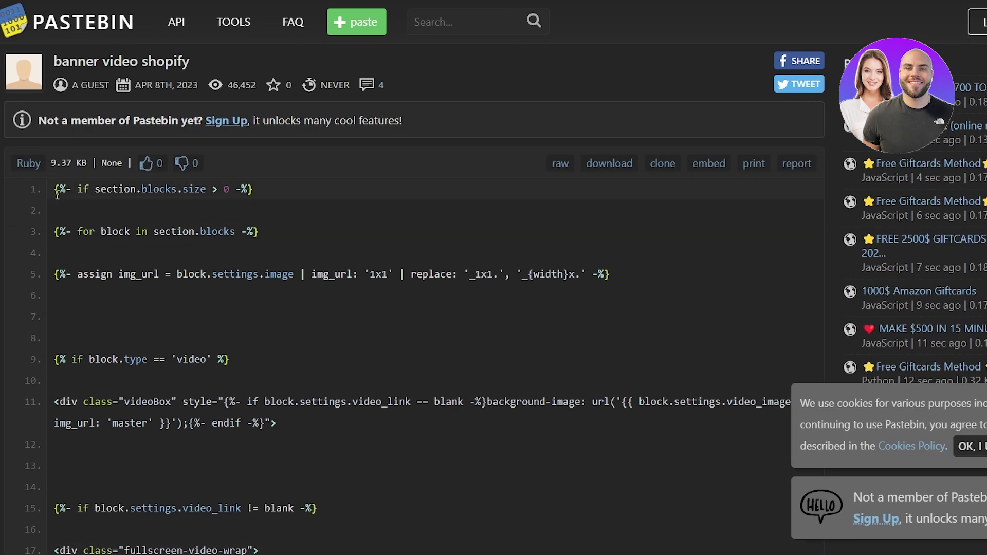
Step: Select and copy the entire banner video code from the Pastebin page
left_click_drag(52, 191, 163, 424)
scroll(198, 260, "down", 15)
scroll(222, 252, "down", 8)
scroll(223, 247, "up", 8)
scroll(128, 287, "down", 10)
scroll(127, 285, "down", 20)
scroll(146, 302, "down", 20)
scroll(181, 363, "down", 20)
scroll(195, 387, "down", 20)
scroll(194, 372, "down", 20)
scroll(195, 376, "down", 20)
scroll(200, 381, "up", 10)
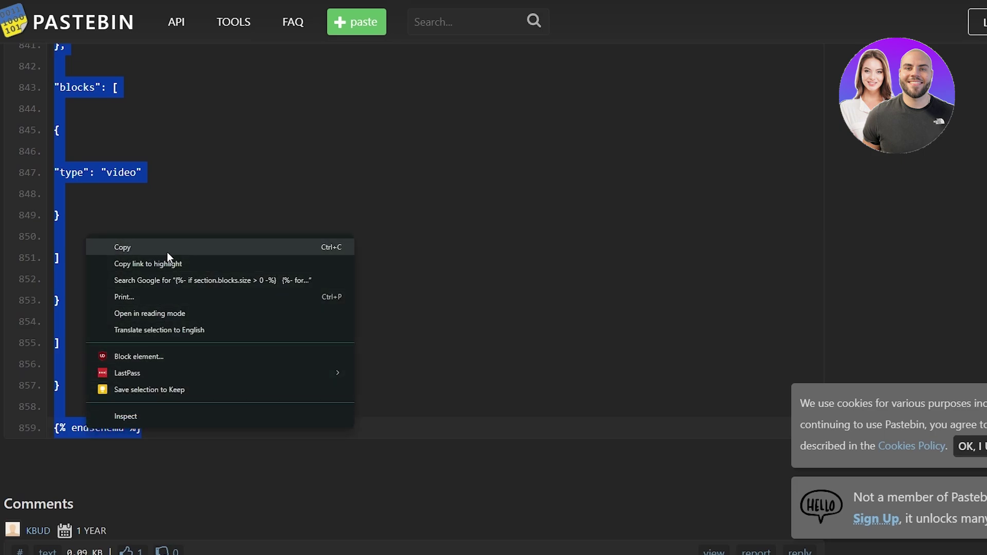
left_click(154, 248)
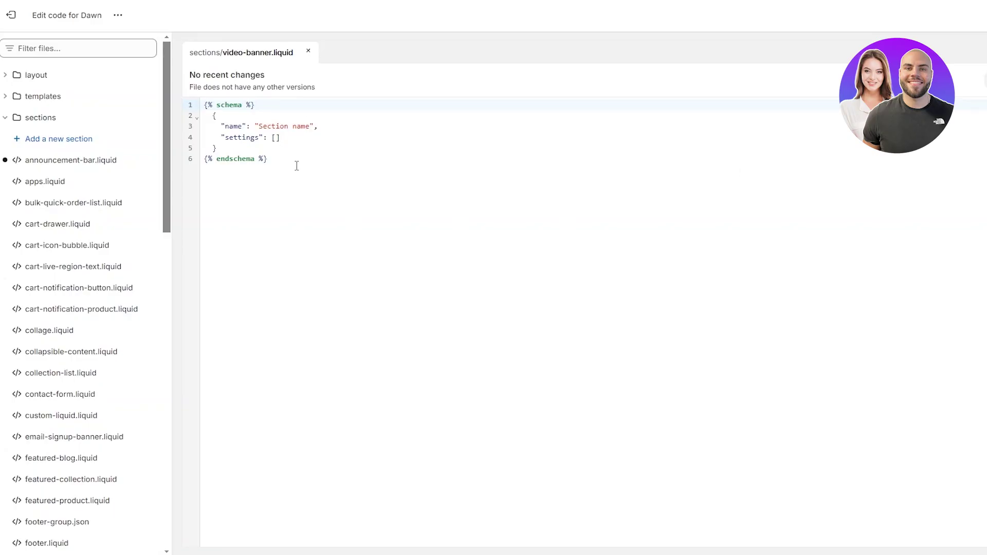
Step: Replace video-banner.liquid's default schema with the copied code and save the file
left_click_drag(297, 166, 208, 107)
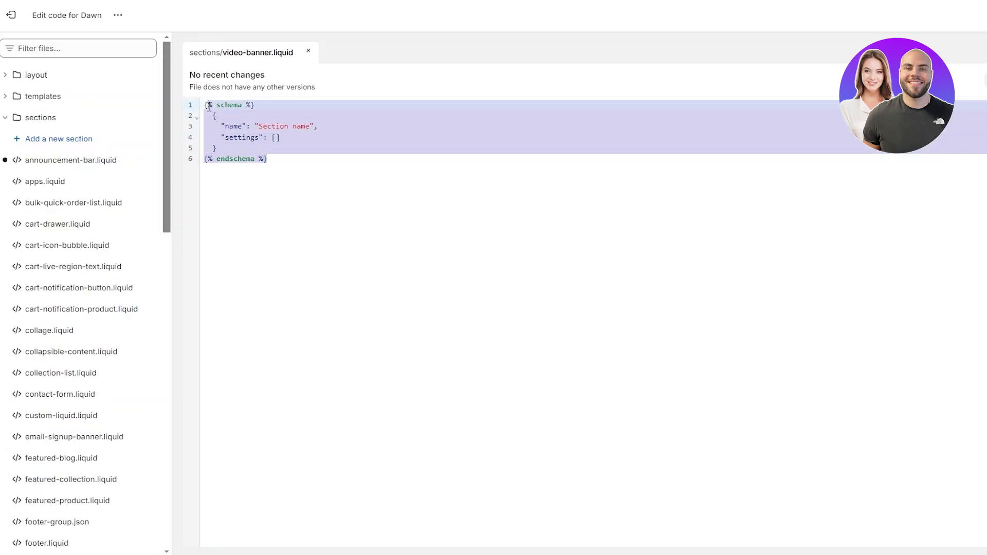
key("BackSpace")
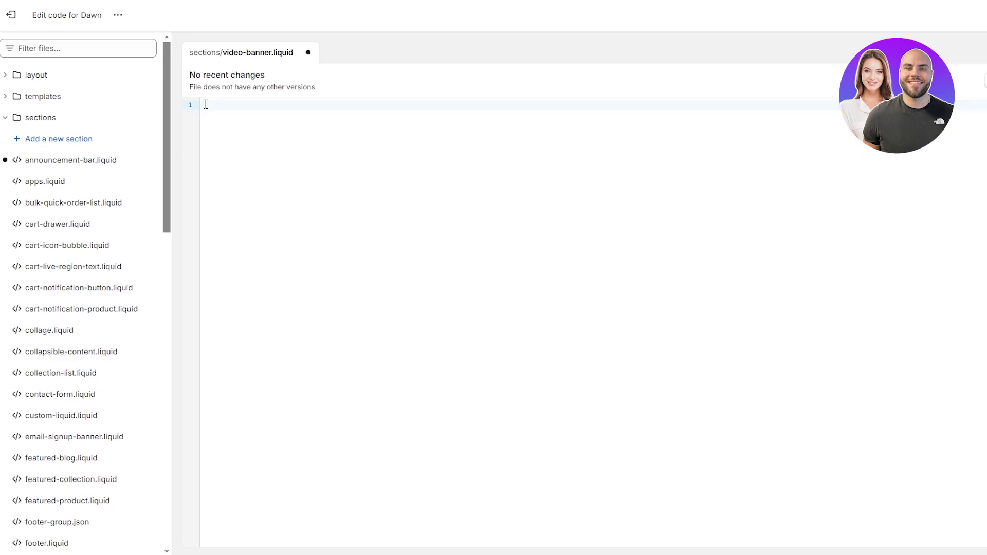
key("ctrl+v")
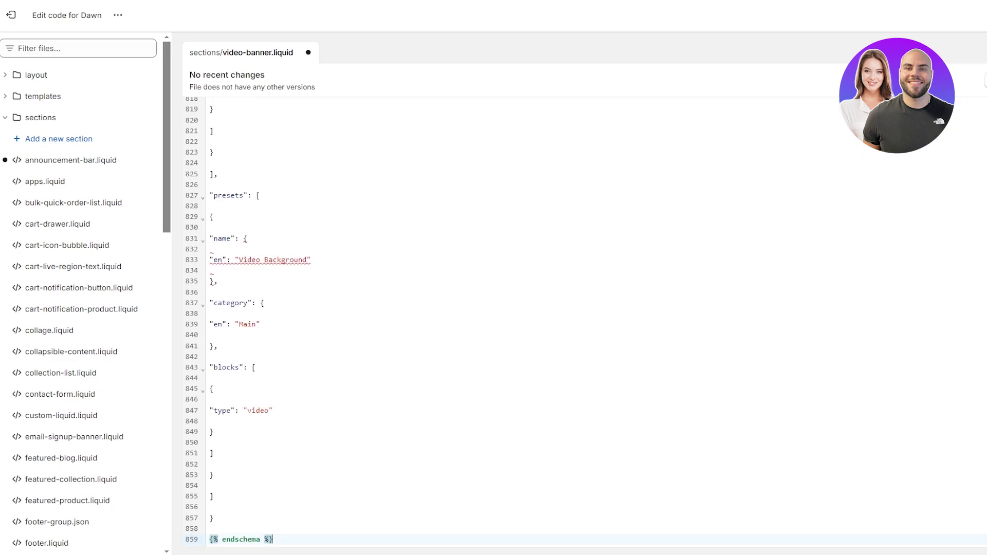
key("ctrl+s")
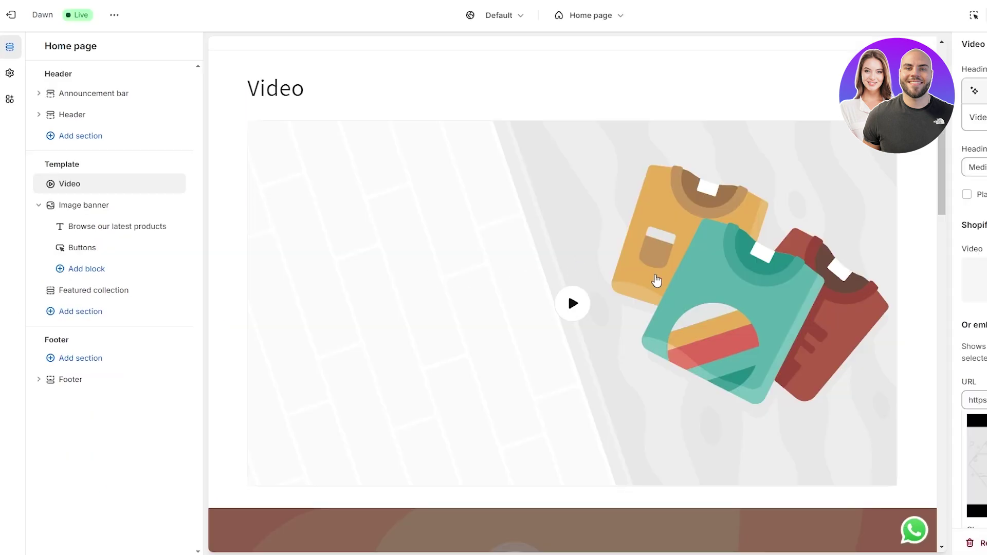
Step: Add the Video Background section to the home page below Featured collection
left_click(572, 302)
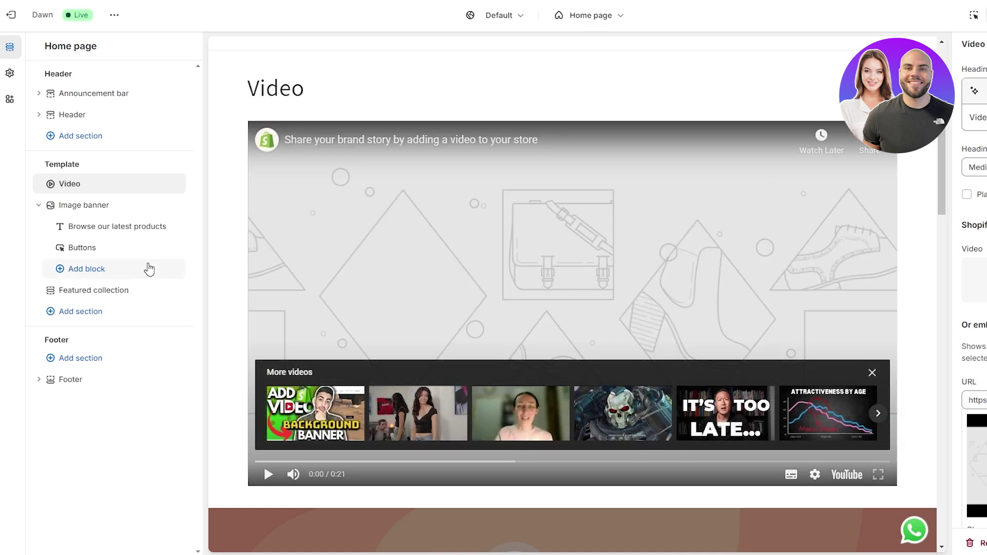
left_click(112, 313)
scroll(338, 328, "down", 3)
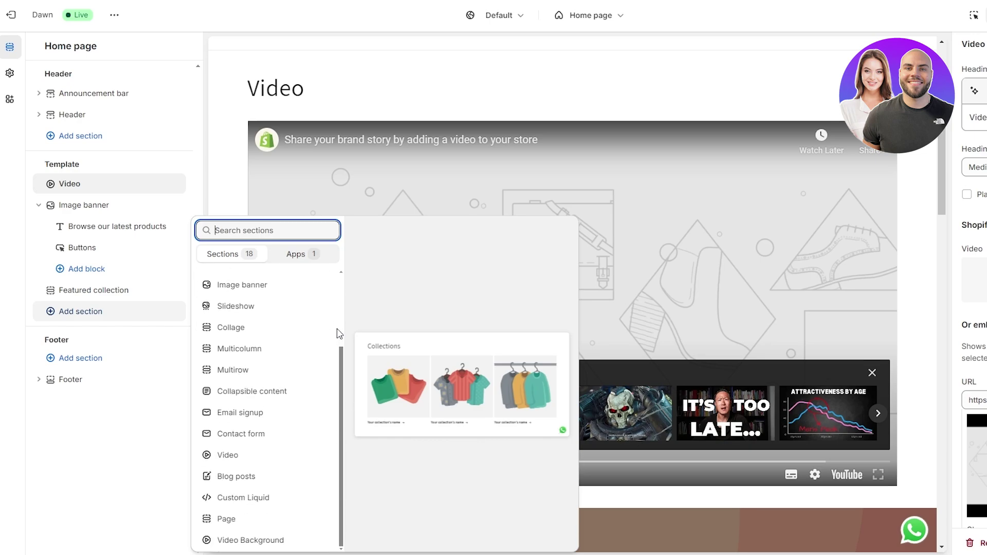
left_click(251, 541)
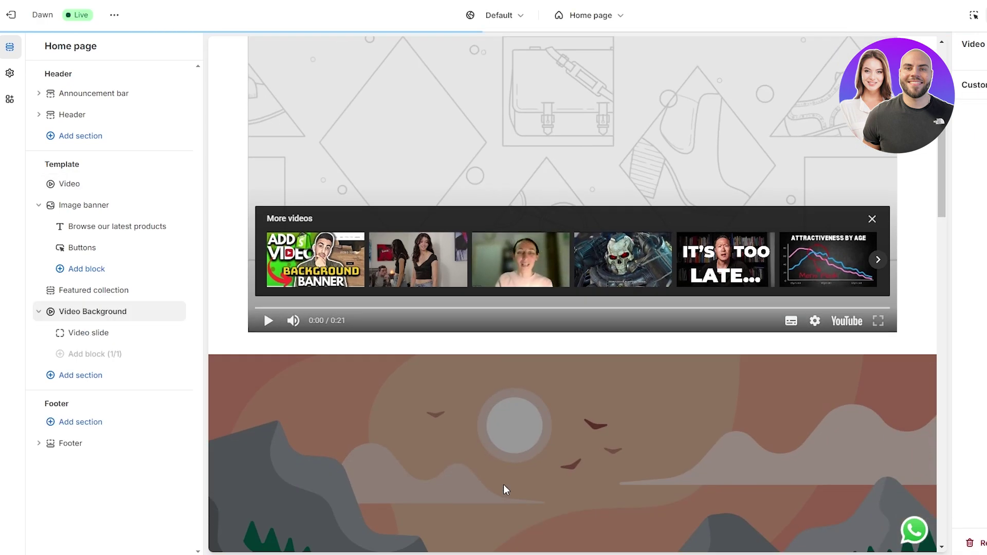
scroll(542, 301, "up", 1)
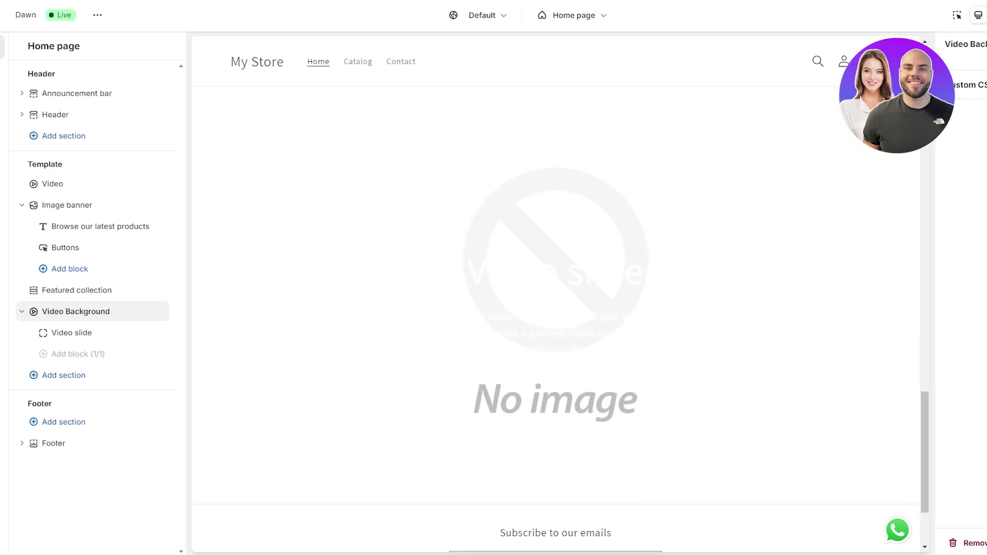
Step: Open the Video Background section's extra options for the h2 custom CSS and review the preview
left_click(961, 46)
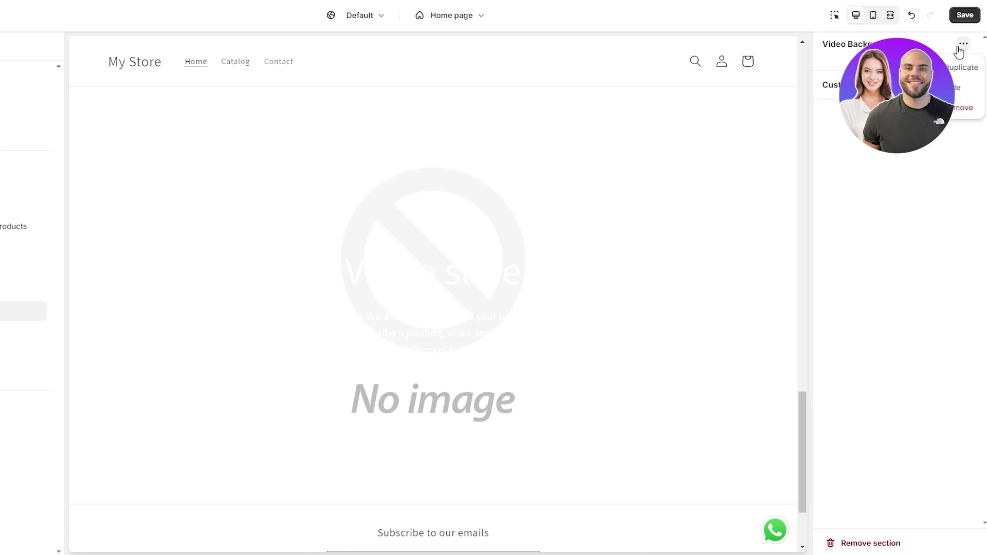
scroll(434, 288, "up", 2)
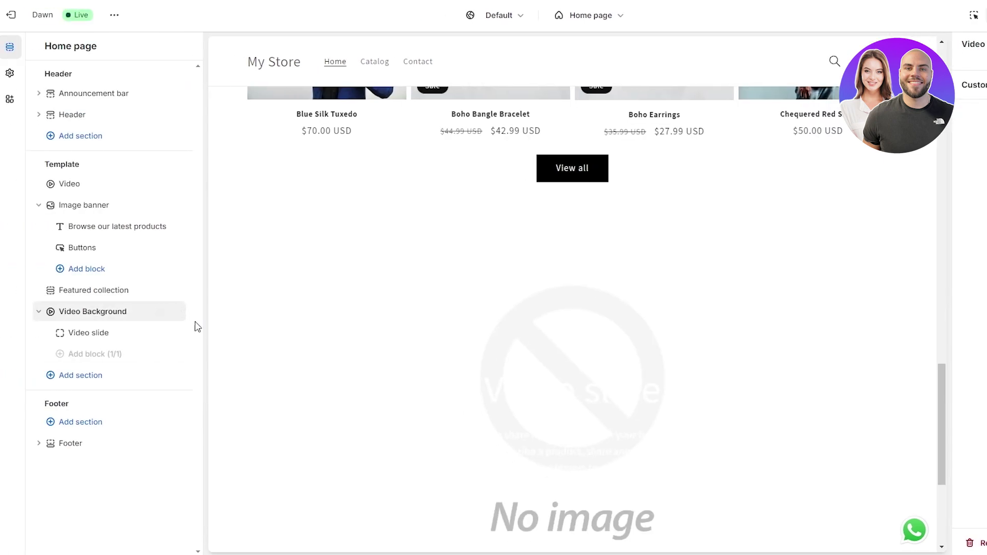
scroll(626, 238, "down", 3)
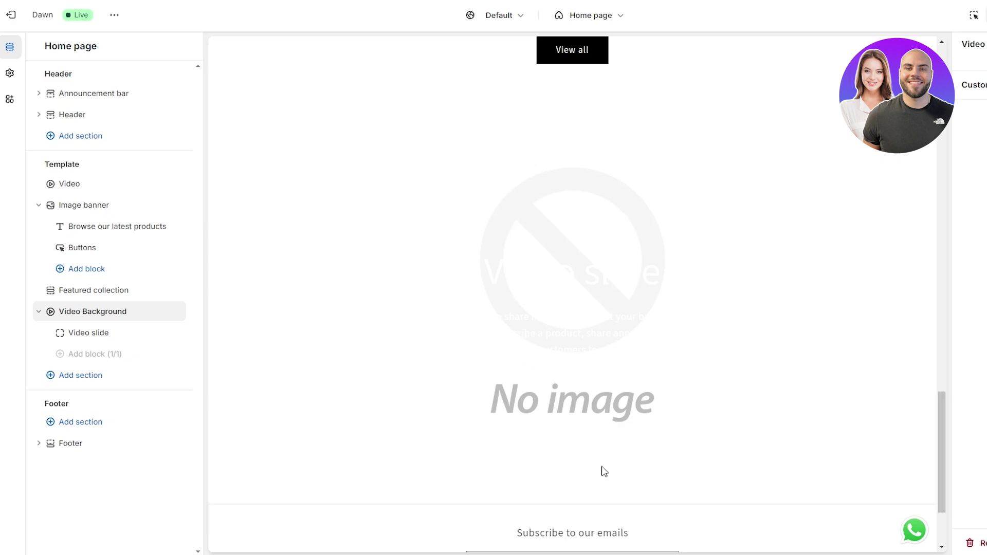
scroll(537, 348, "up", 3)
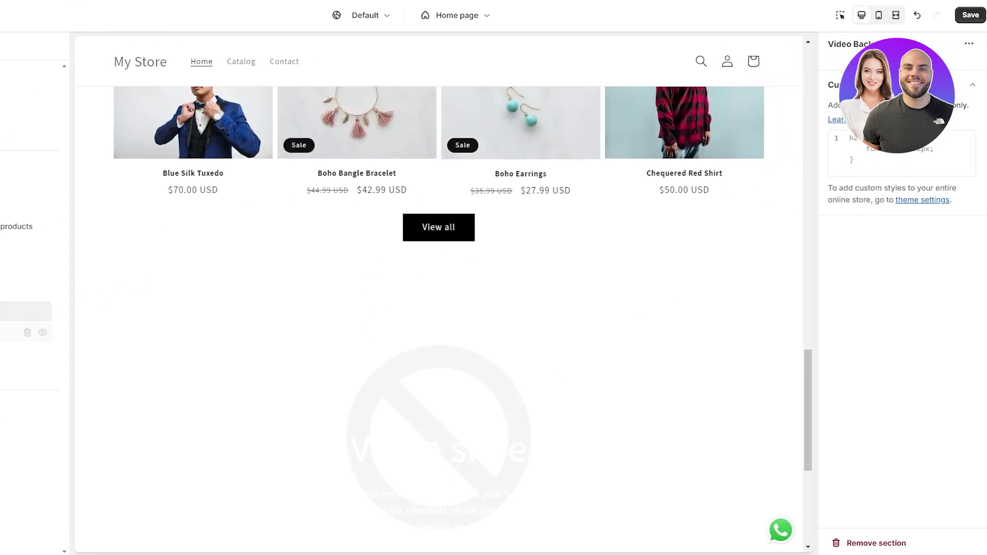
scroll(334, 326, "down", 3)
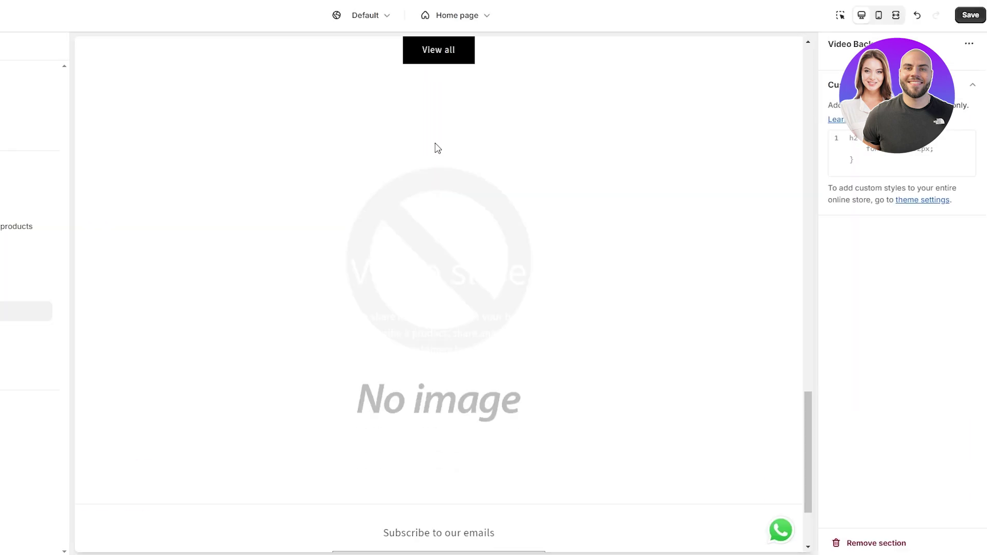
scroll(517, 344, "up", 4)
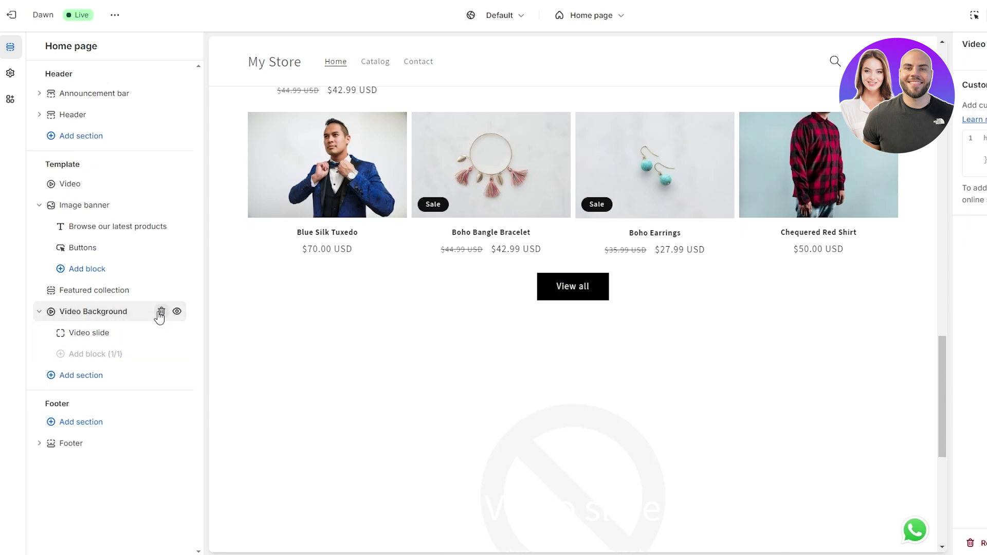
Step: Delete the Video Background section, then select Image banner in the sidebar
left_click(161, 312)
scroll(624, 377, "up", 8)
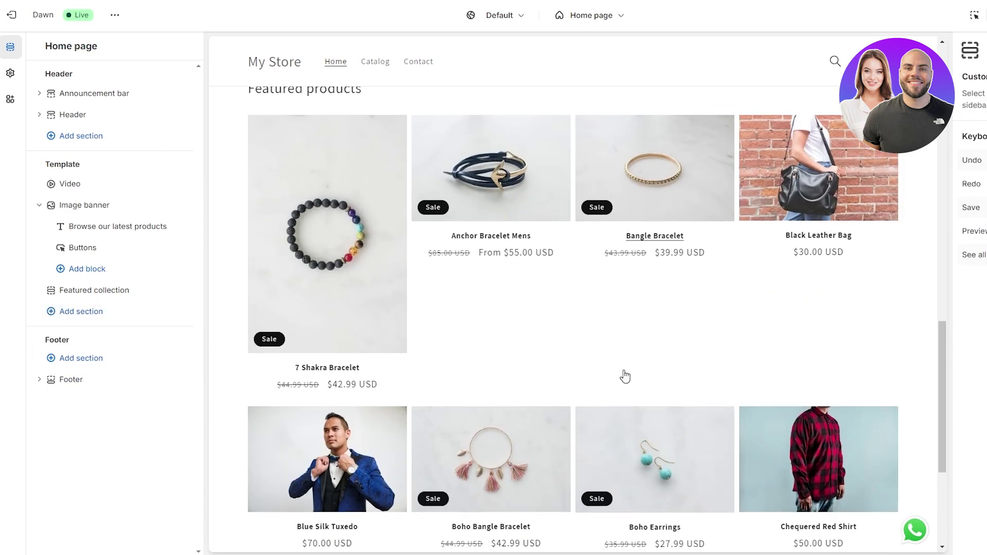
scroll(627, 385, "up", 5)
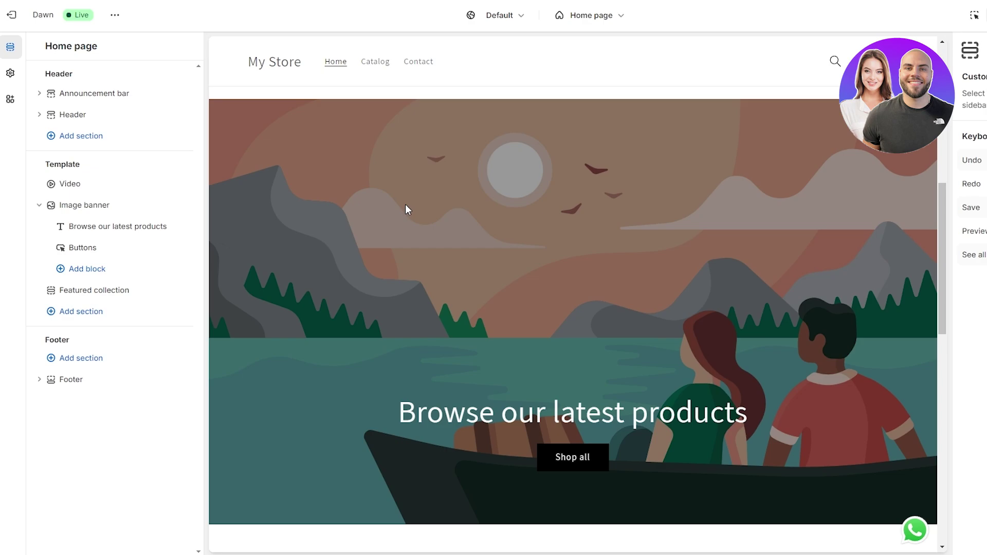
scroll(664, 405, "down", 1)
scroll(412, 318, "up", 2)
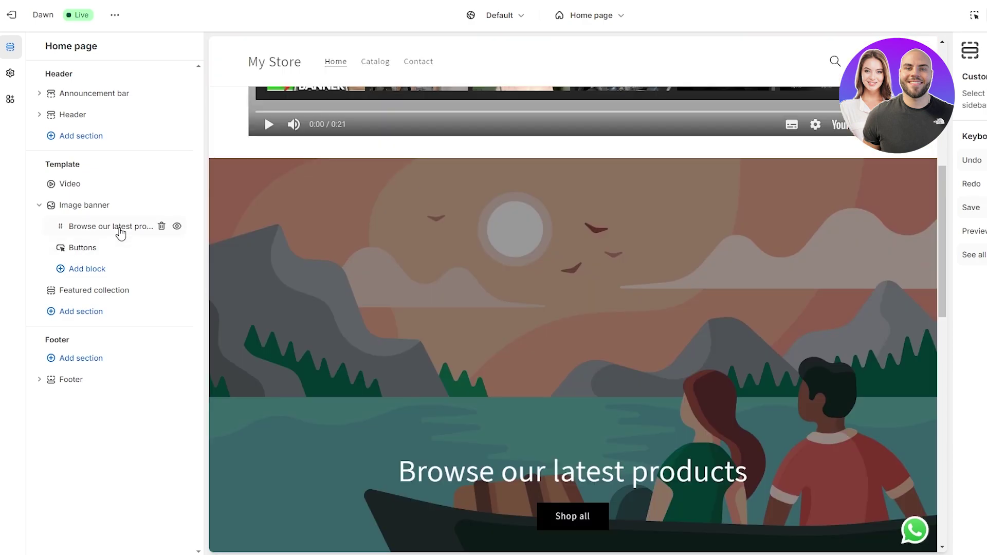
left_click(111, 205)
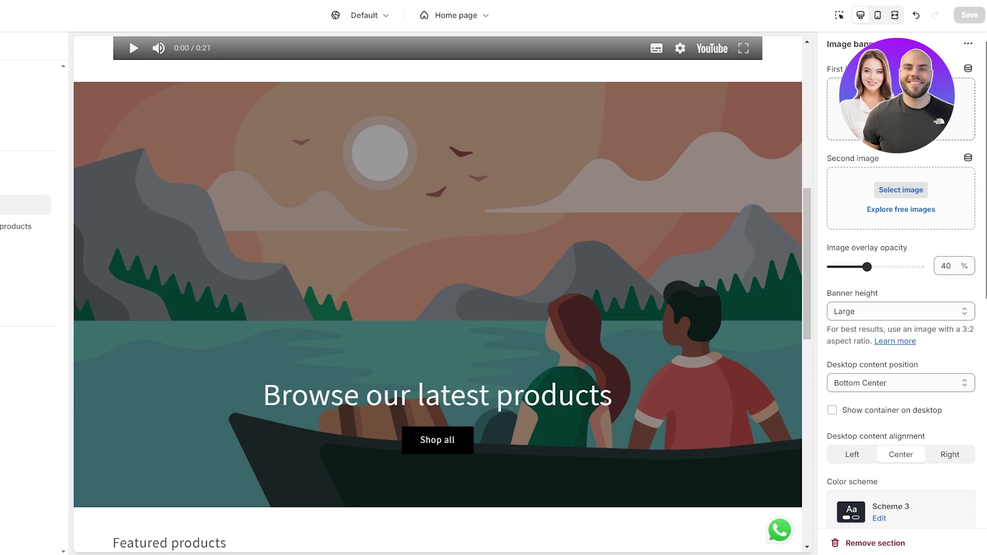
Step: Browse the free image categories Women's Fashion and Work From Home, trying the clothes-rack photo
left_click(901, 209)
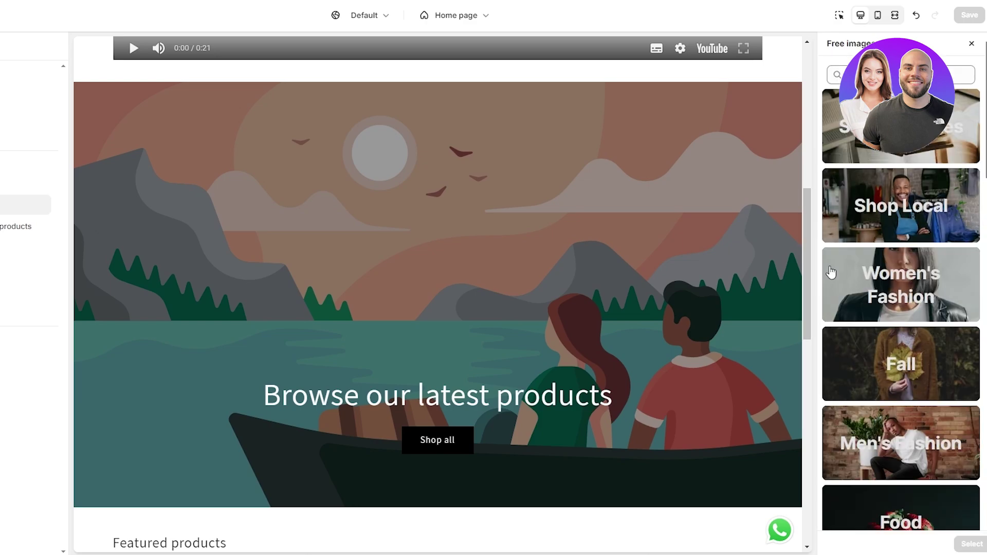
scroll(779, 226, "up", 2)
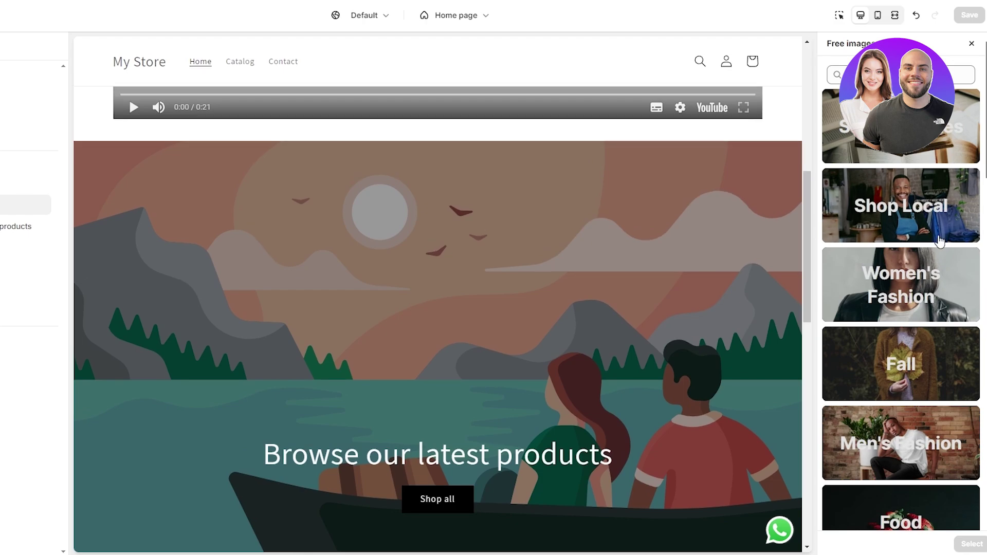
scroll(901, 231, "down", 1)
left_click(901, 242)
scroll(577, 323, "down", 2)
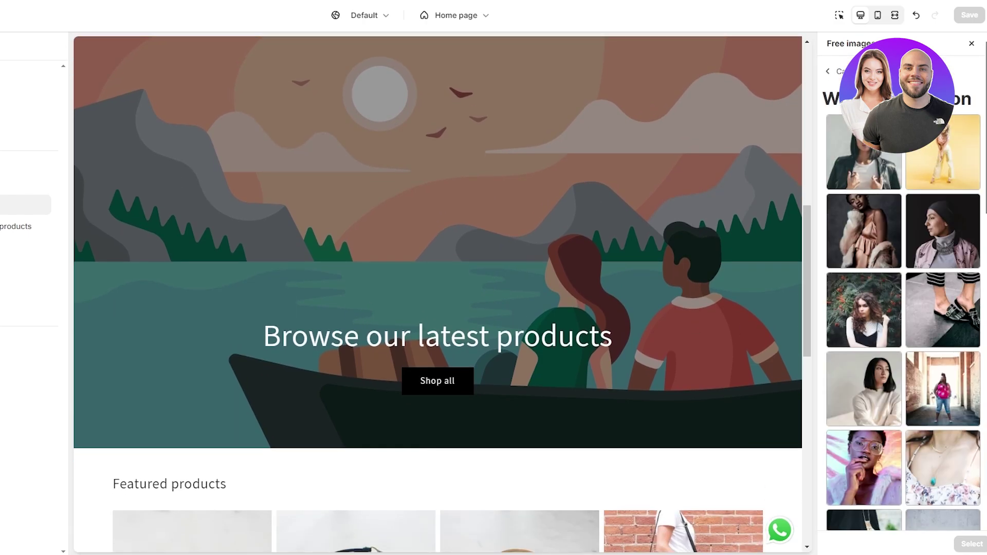
left_click(829, 72)
scroll(913, 320, "down", 5)
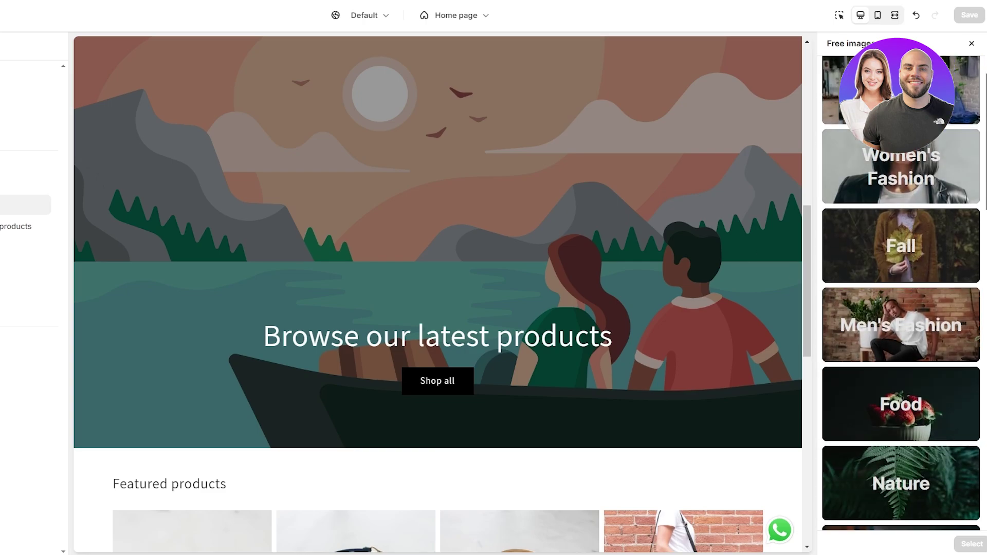
left_click(938, 459)
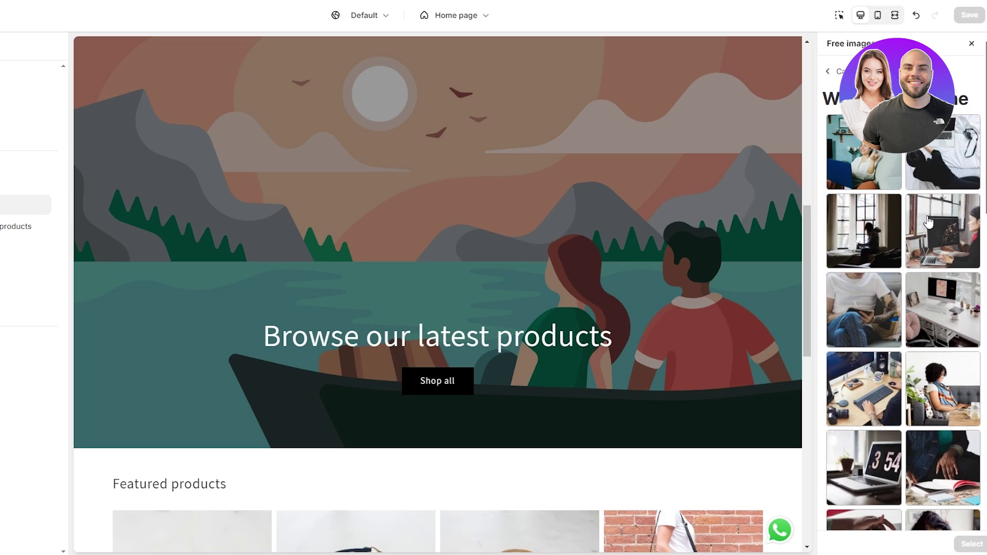
scroll(933, 211, "down", 4)
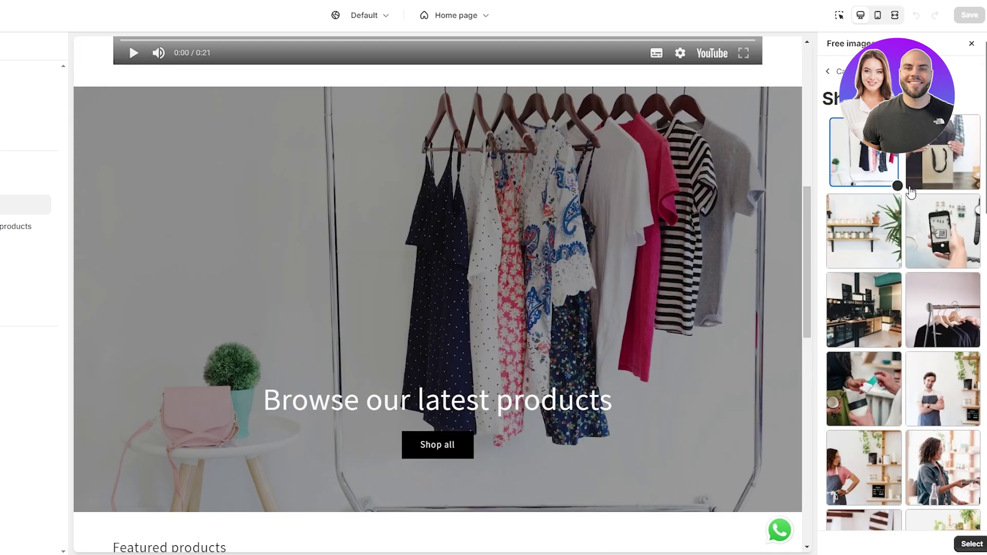
scroll(910, 206, "down", 5)
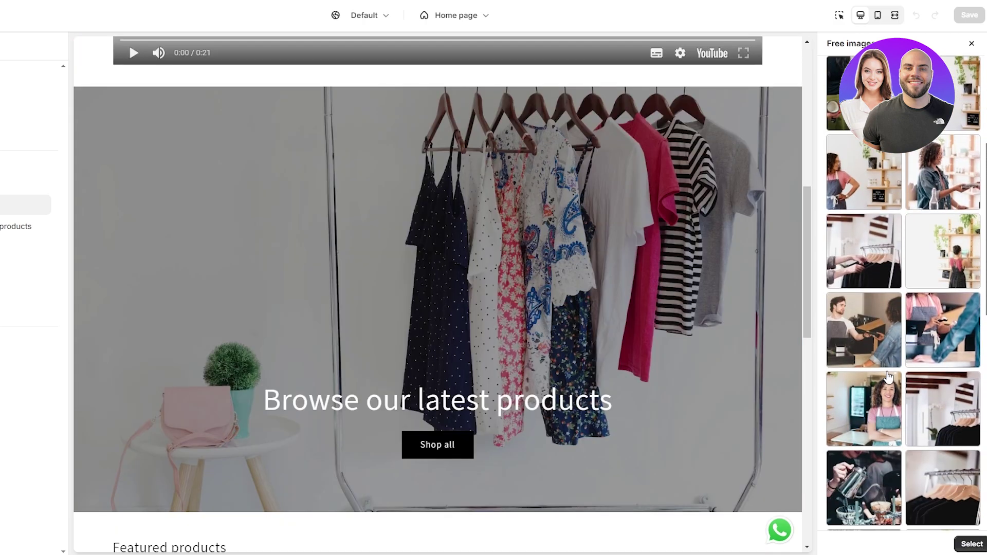
left_click(863, 251)
scroll(880, 383, "up", 10)
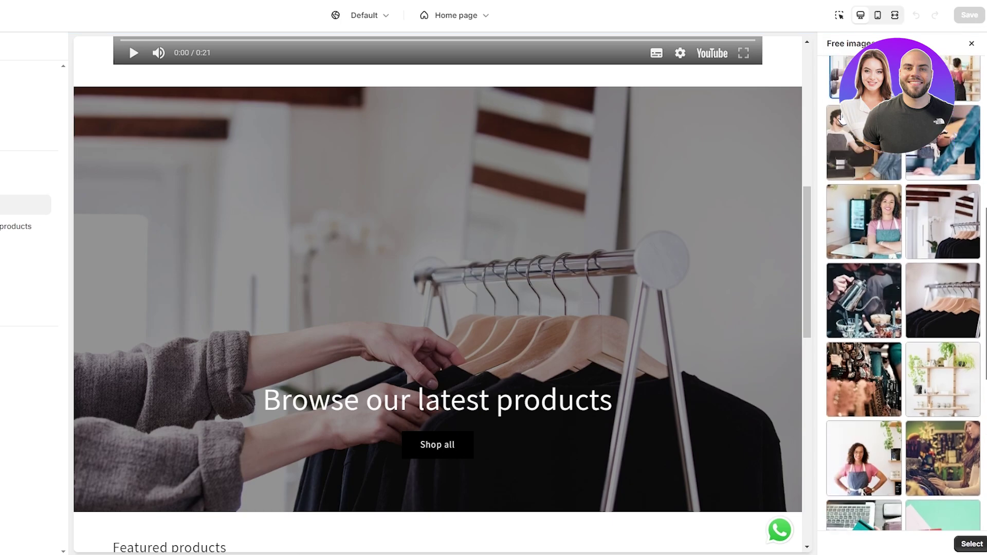
scroll(860, 327, "down", 12)
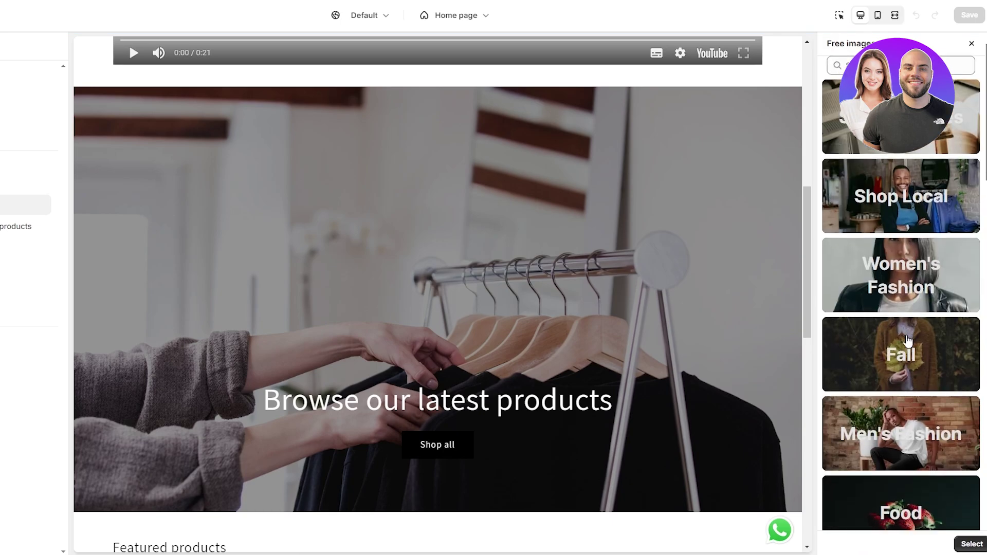
Step: From the Tech category, choose the 12:47 desk photo as the banner image
left_click(922, 181)
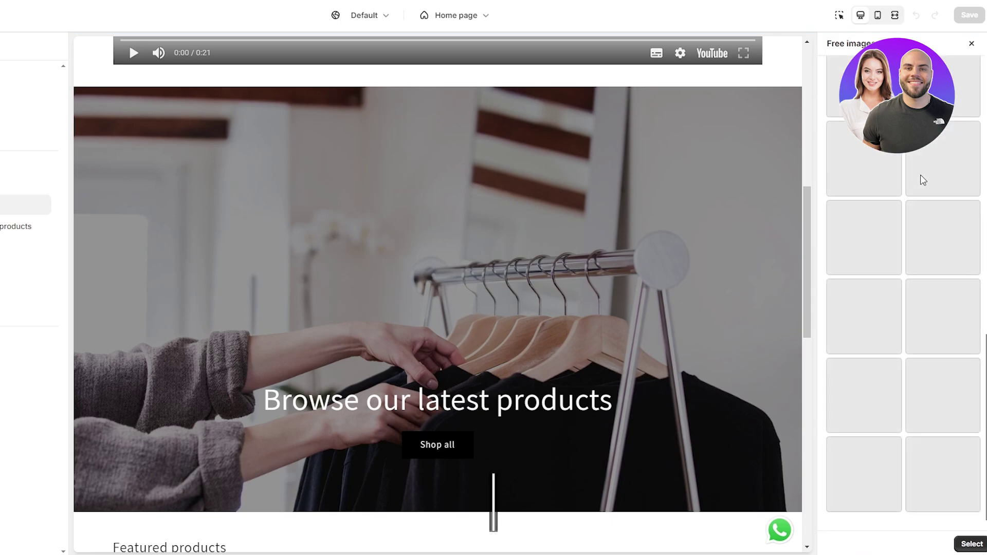
scroll(900, 206, "up", 10)
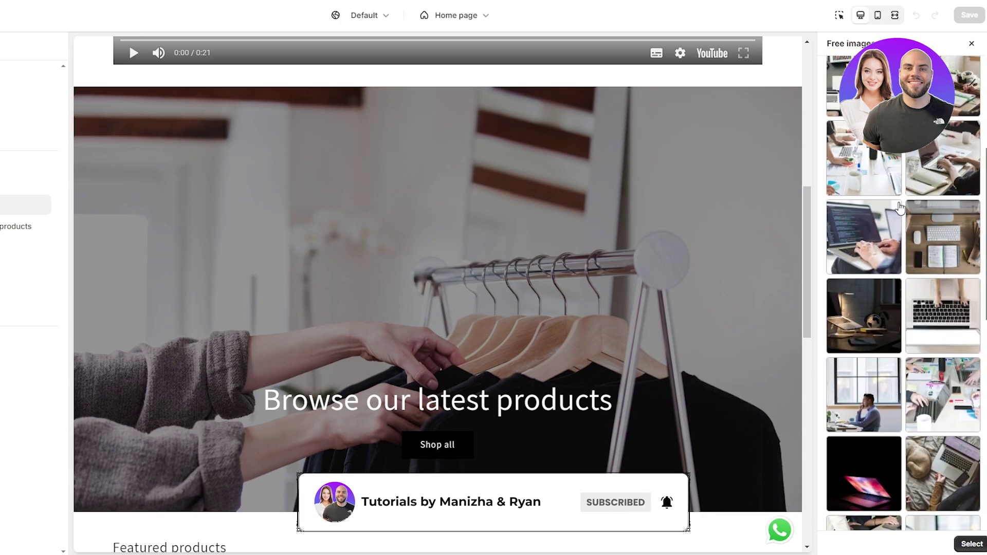
scroll(899, 234, "down", 2)
scroll(899, 234, "down", 5)
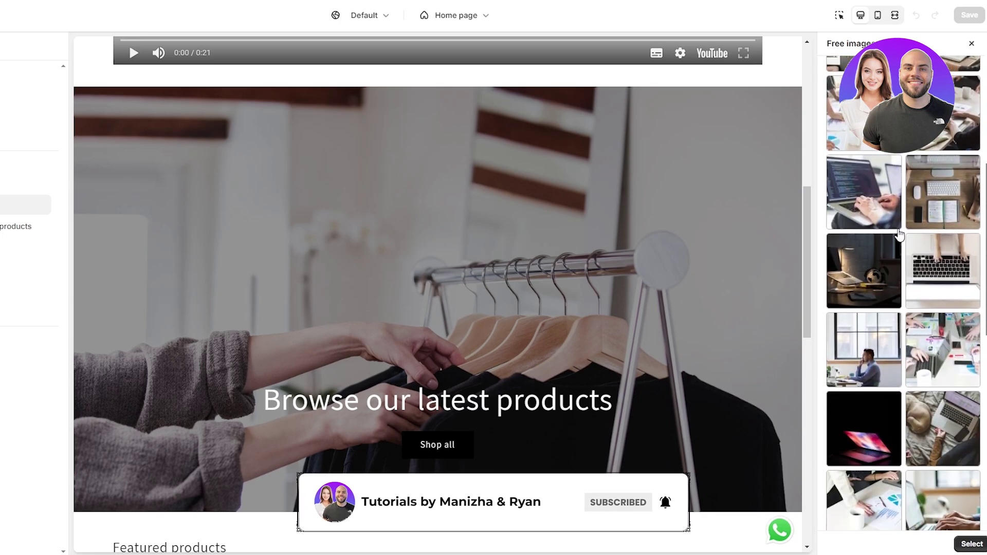
left_click(893, 282)
scroll(888, 291, "down", 3)
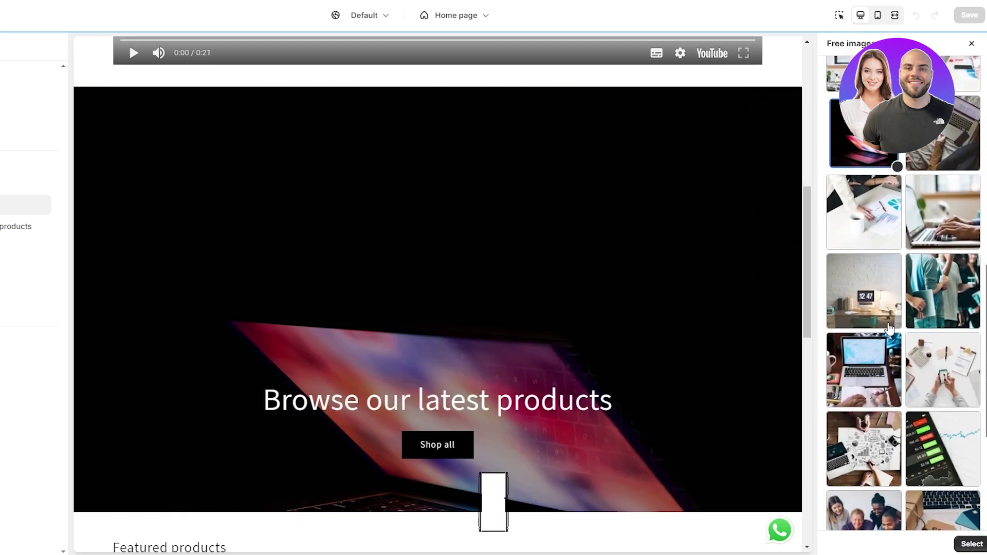
left_click(889, 291)
scroll(890, 334, "down", 5)
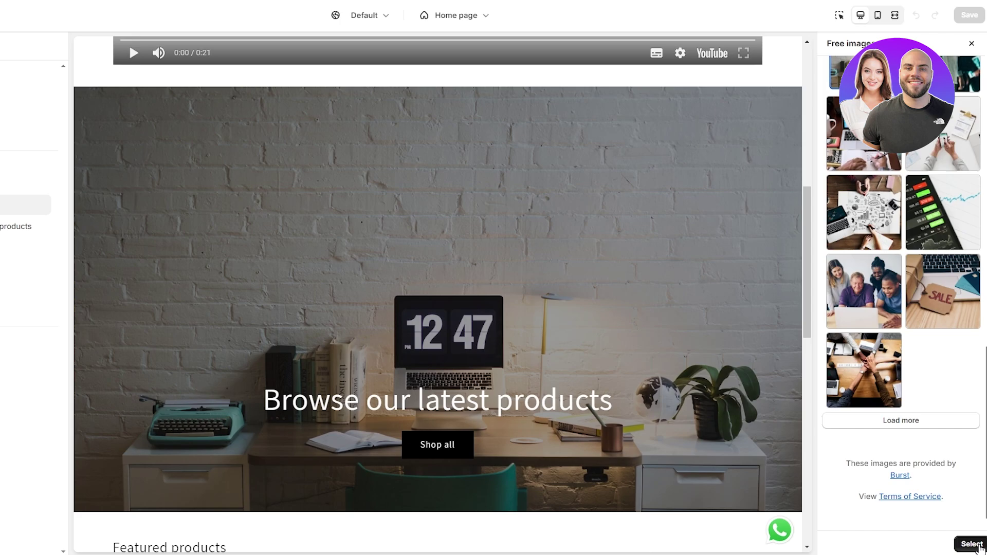
left_click(979, 548)
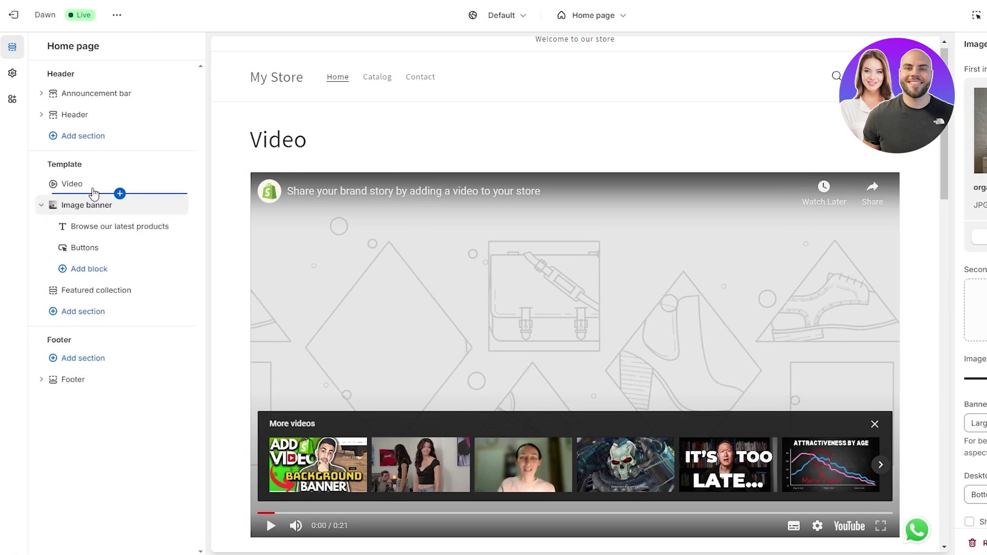
Step: Open the Video section's settings and its Select video picker
left_click(28, 193)
left_click(77, 185)
left_click(61, 184)
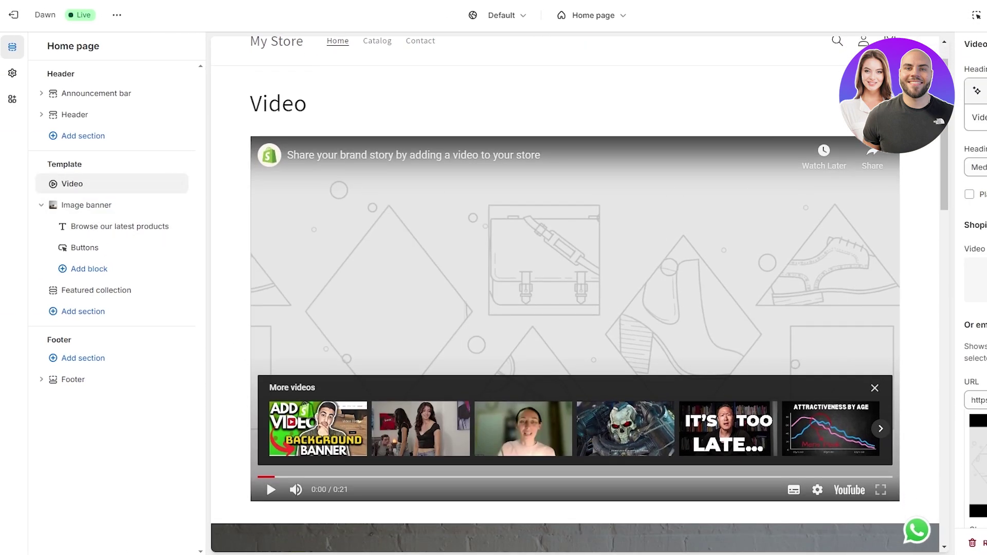
scroll(985, 275, "down", 3)
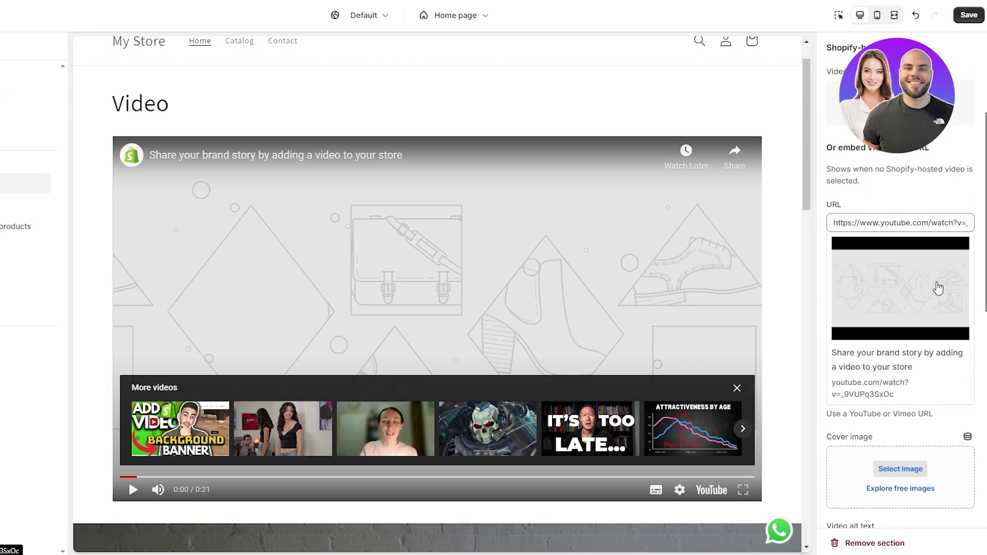
scroll(939, 289, "up", 3)
scroll(882, 242, "down", 3)
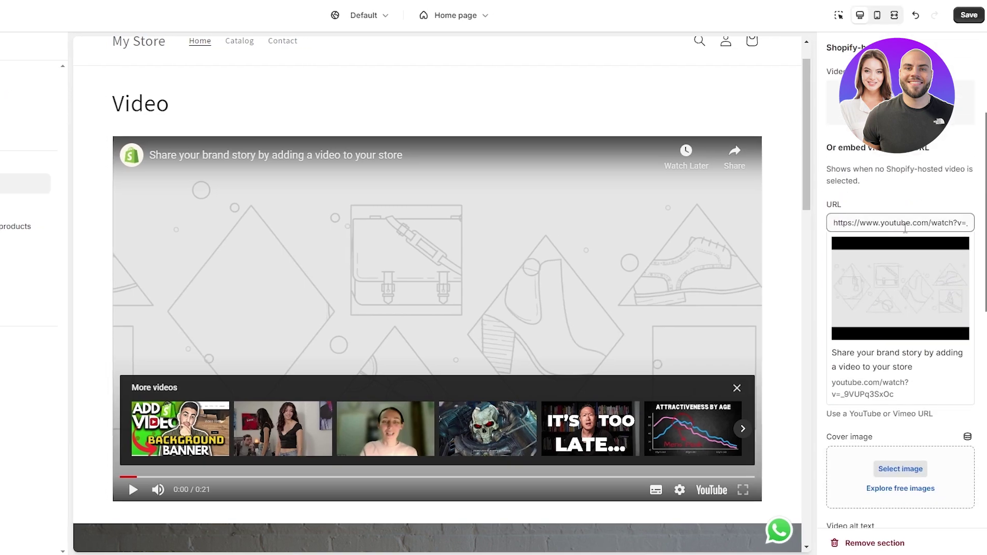
scroll(892, 229, "up", 3)
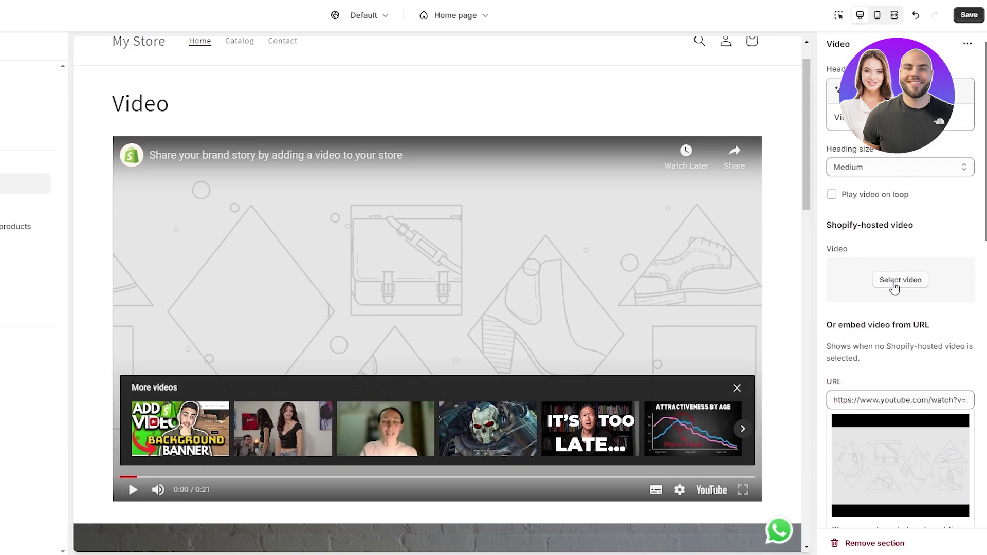
left_click(900, 281)
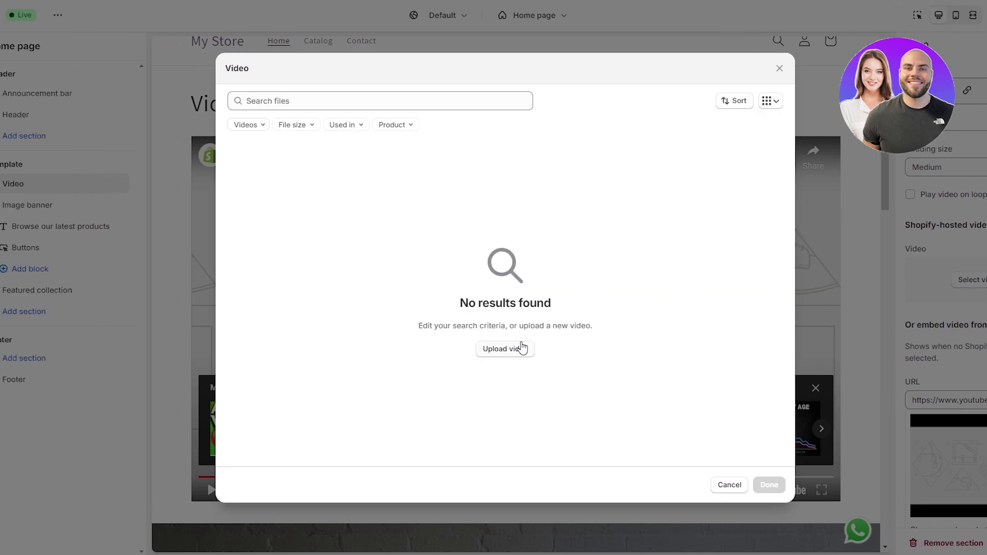
Step: Upload Epic Adidas B-ROLL.mp4, see it fail on the trial plan, and cancel the picker
left_click(520, 348)
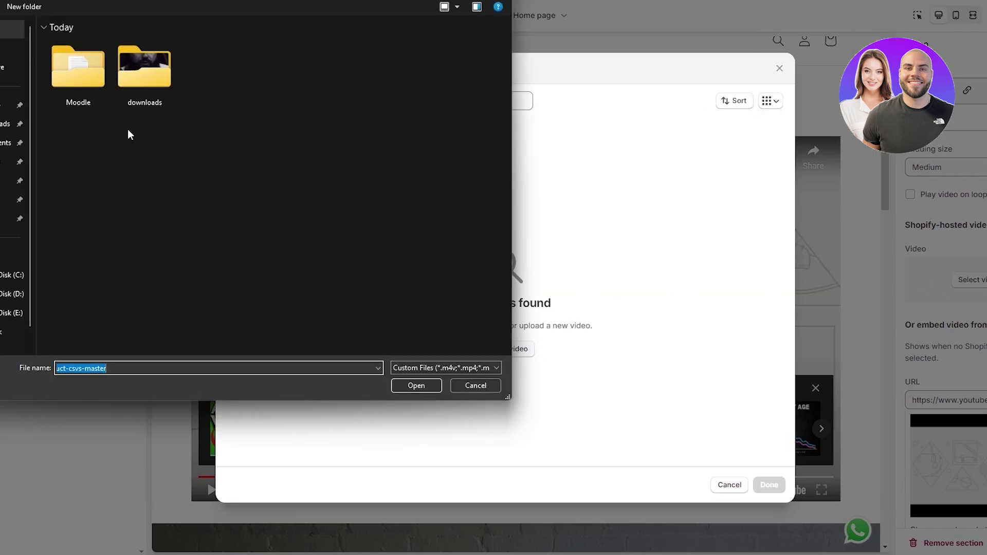
left_click(481, 386)
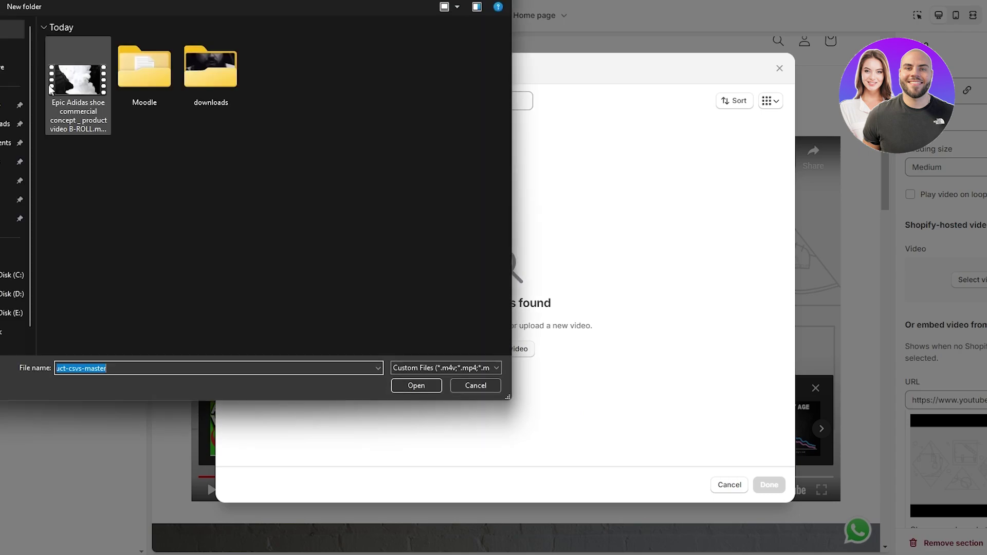
left_click(79, 88)
left_click(411, 386)
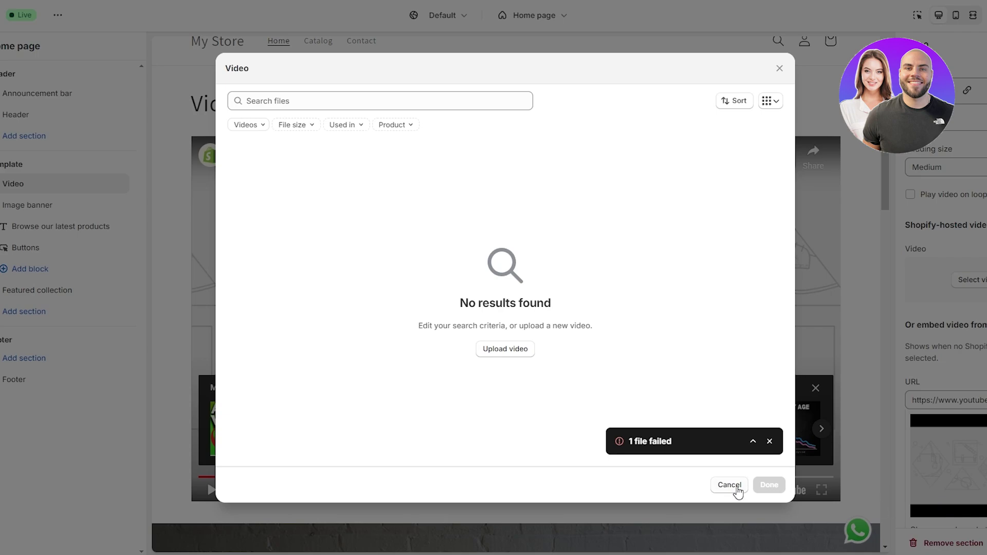
left_click(752, 441)
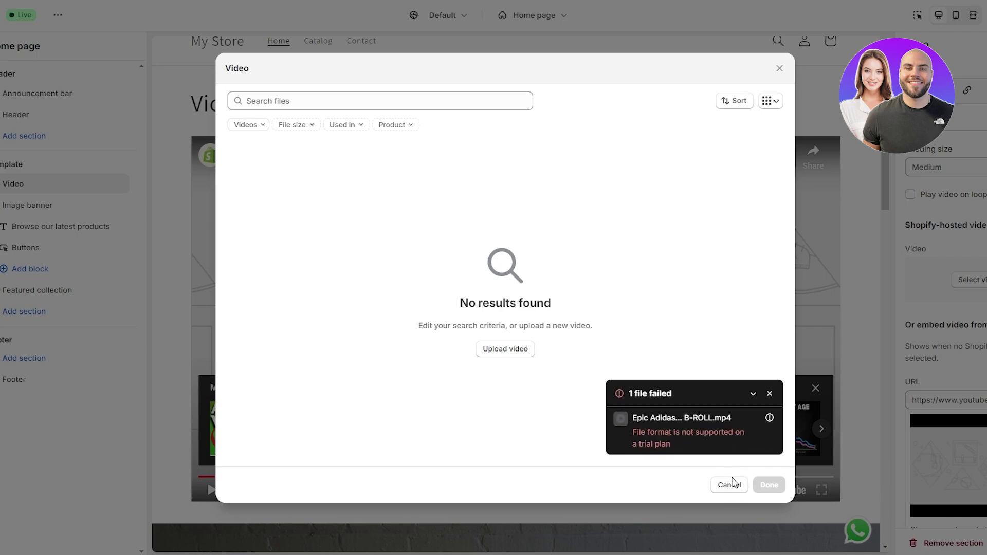
left_click(730, 485)
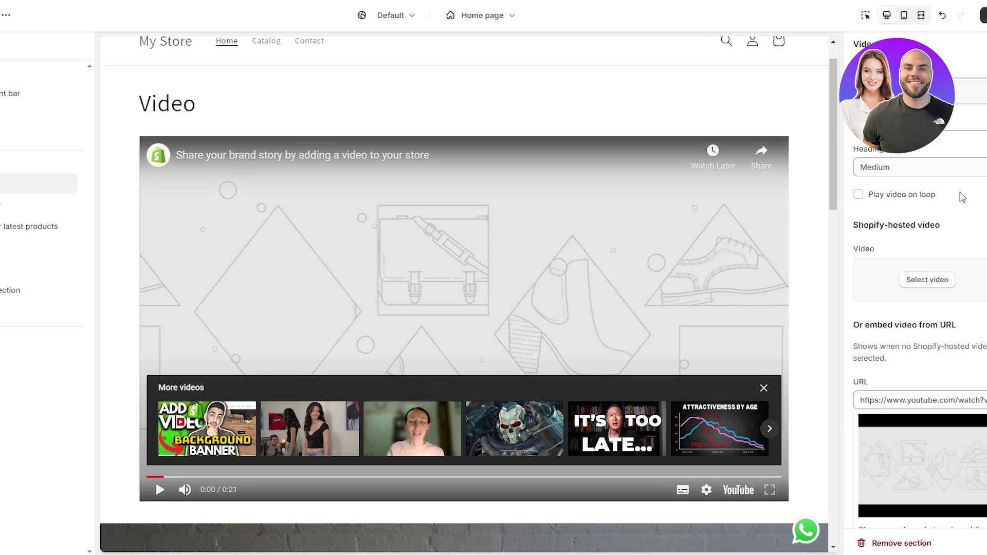
Step: Replace the Video section's embed URL with the Epic Adidas shoe commercial B-ROLL YouTube link
left_click(889, 401)
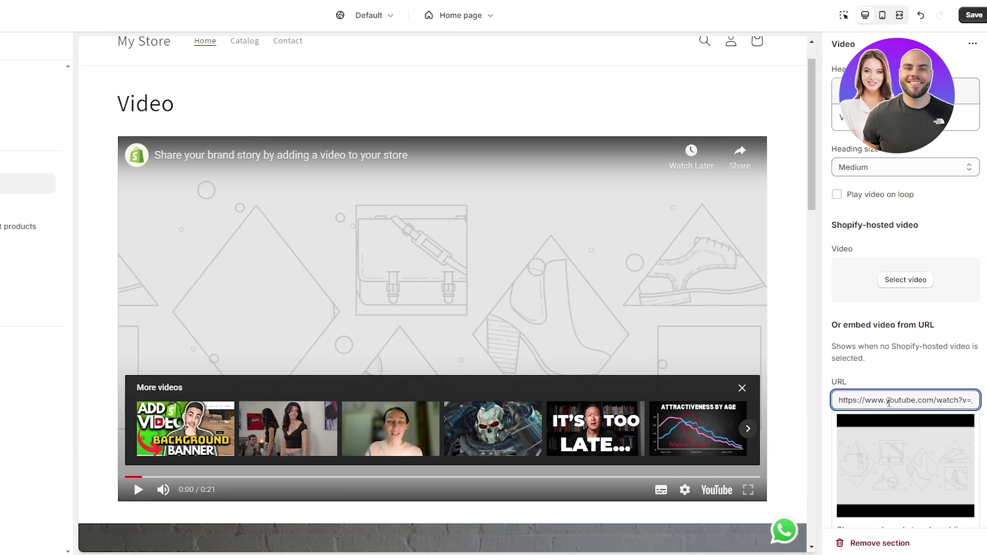
key("ctrl+a")
key("ctrl+v")
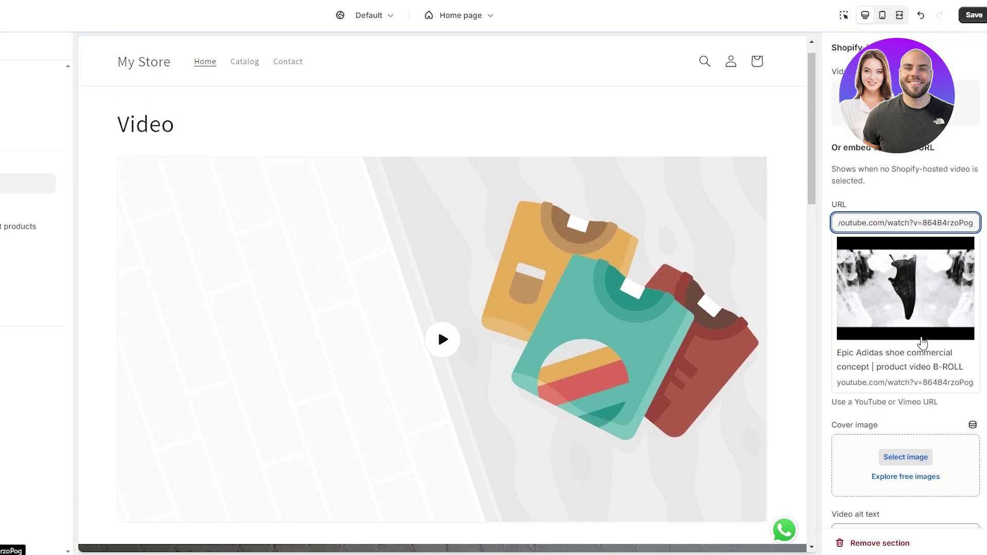
scroll(922, 344, "down", 3)
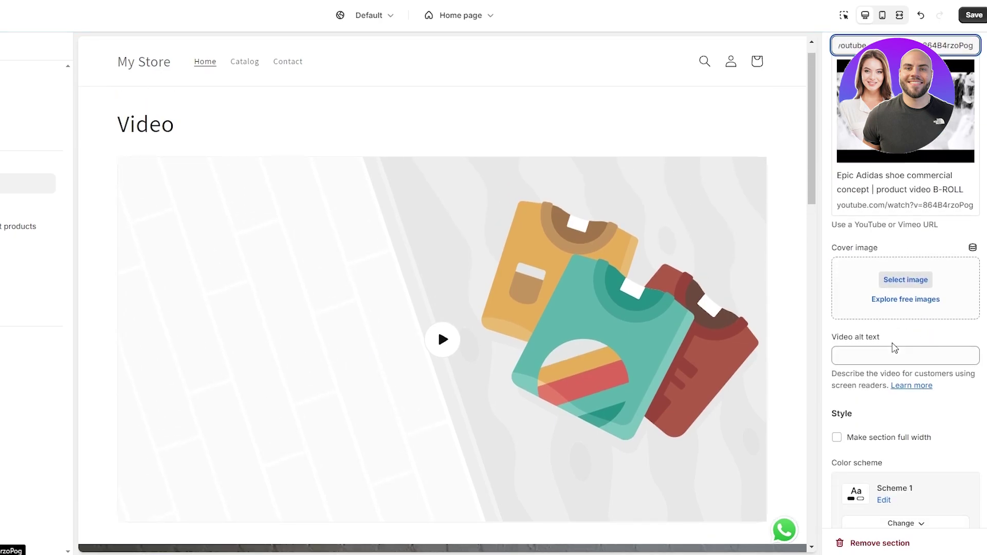
Step: Collapse the Video section's Custom CSS and expand its Theme settings
scroll(861, 356, "down", 1)
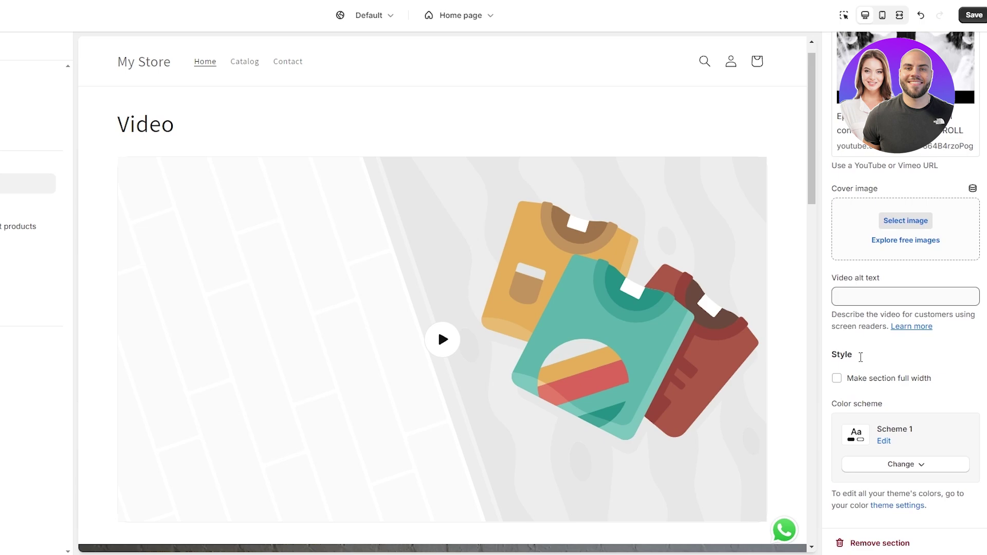
scroll(869, 362, "down", 1)
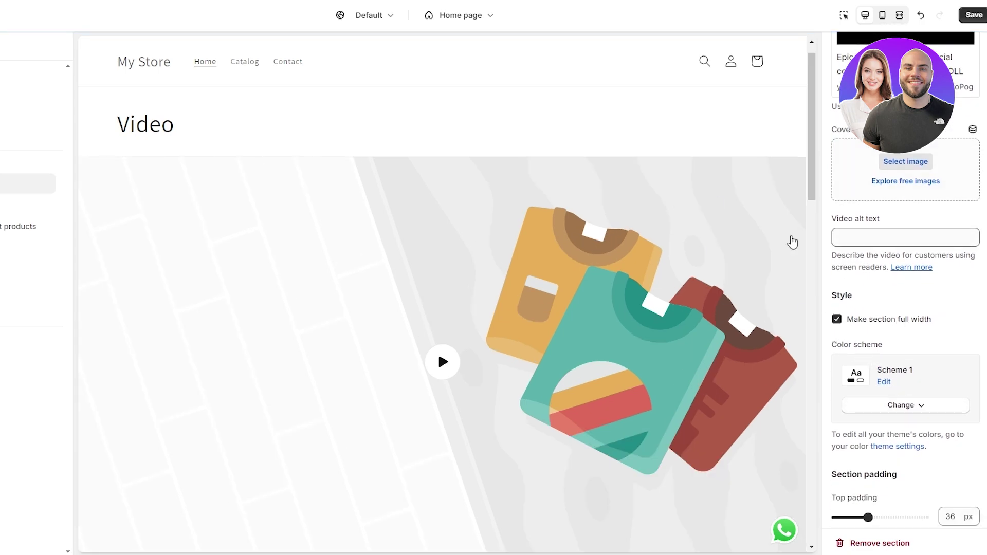
scroll(965, 294, "down", 2)
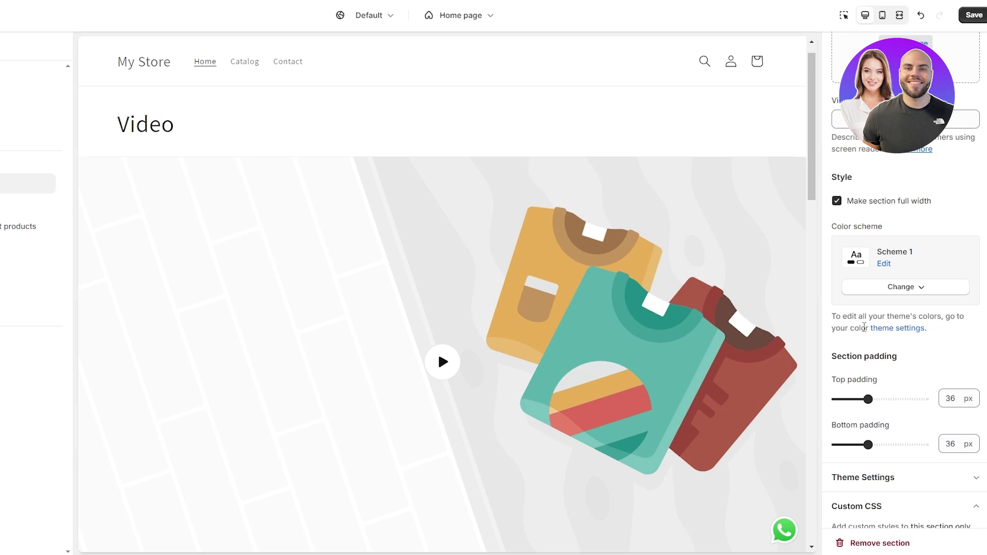
scroll(838, 342, "down", 2)
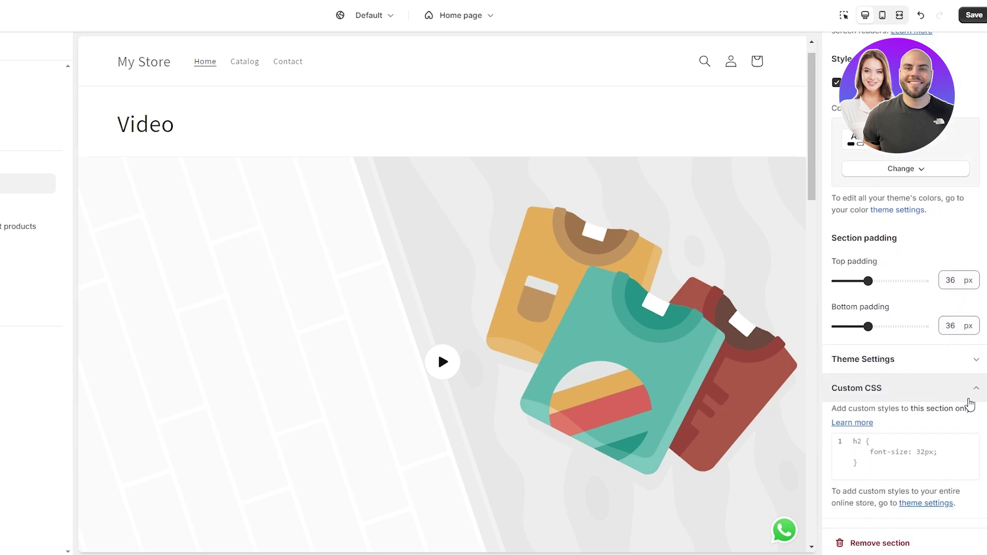
left_click(950, 397)
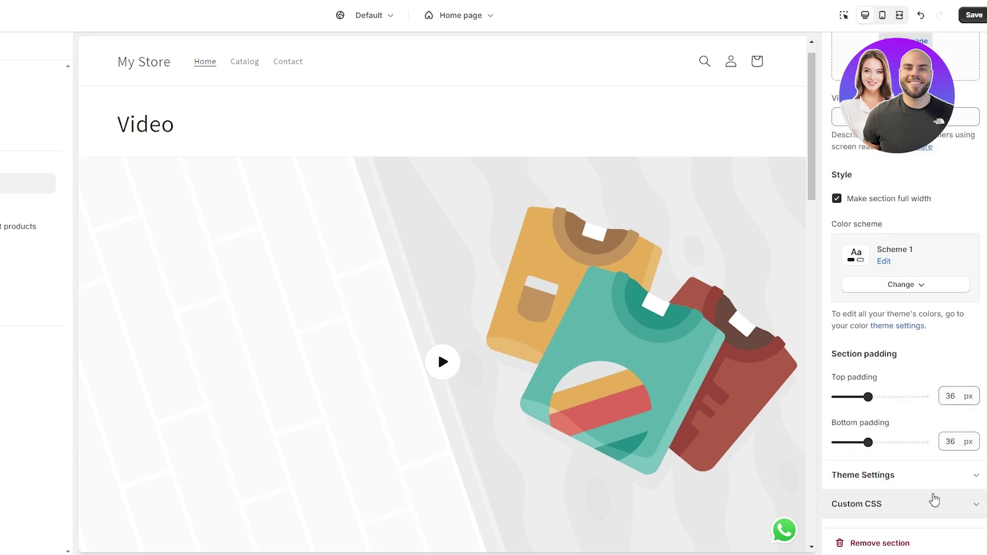
left_click(936, 477)
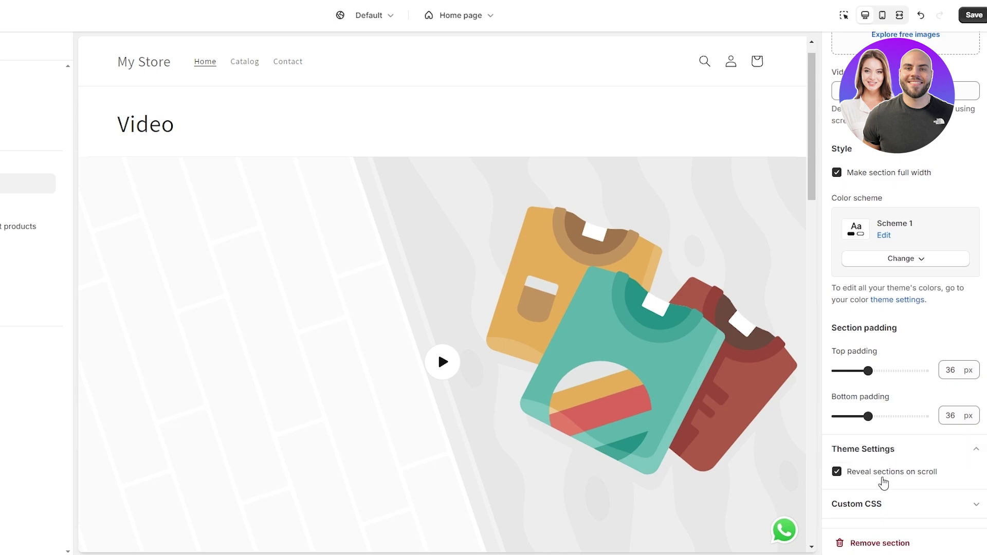
Step: Review the theme settings and save the homepage changes
scroll(479, 242, "down", 5)
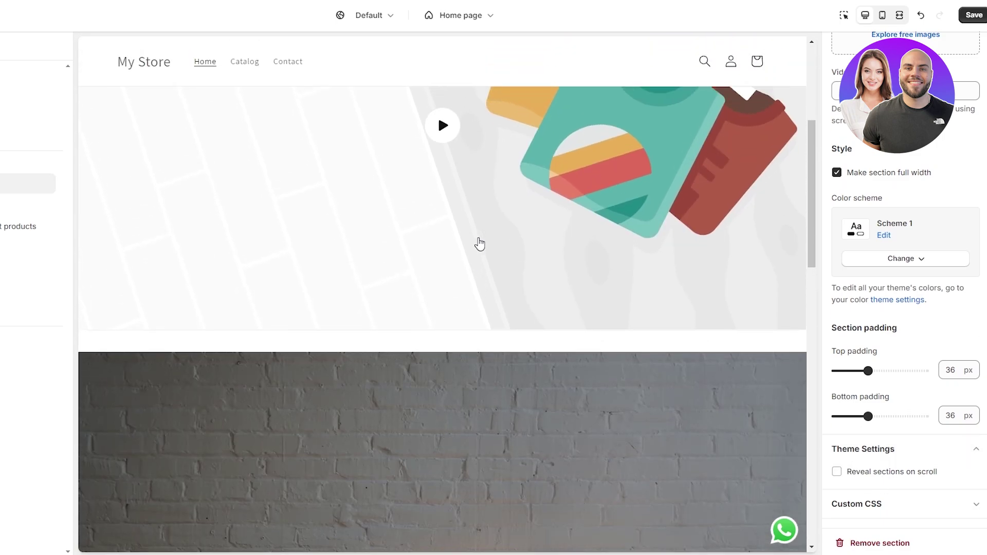
scroll(855, 473, "up", 6)
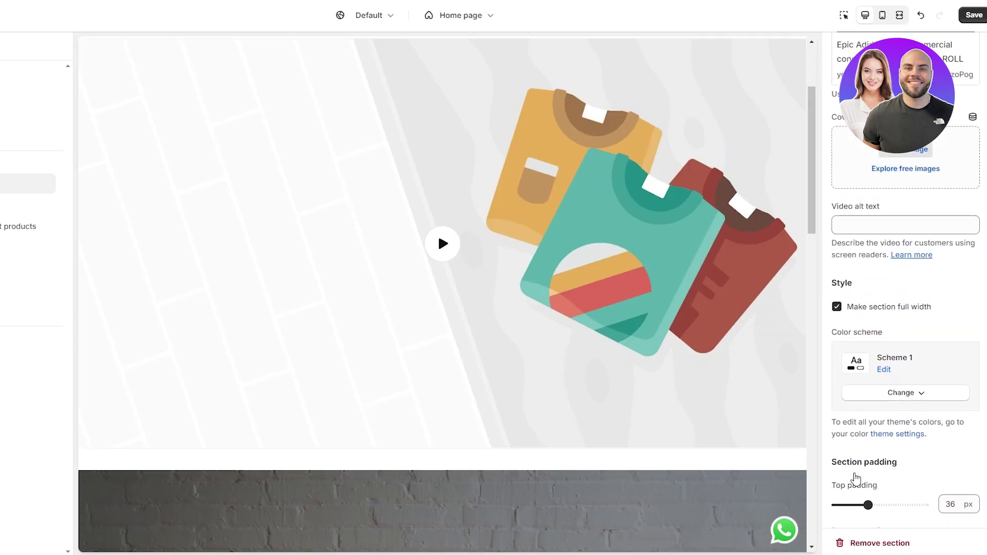
scroll(855, 478, "down", 6)
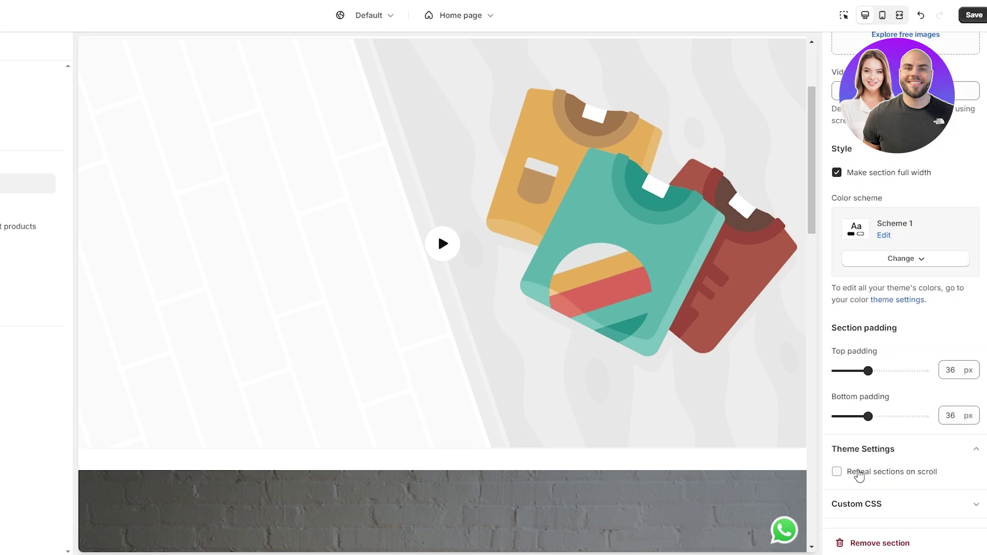
left_click(969, 15)
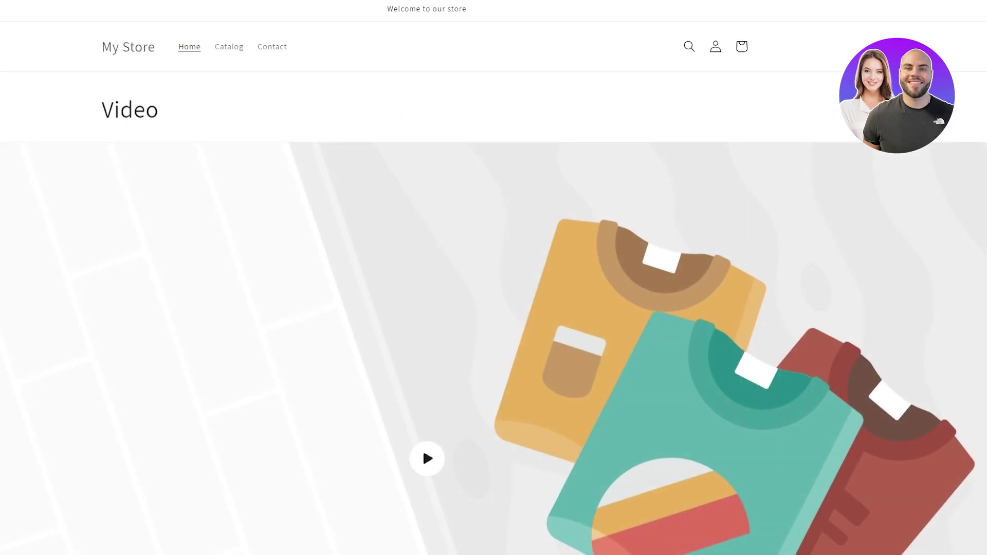
scroll(425, 374, "down", 1)
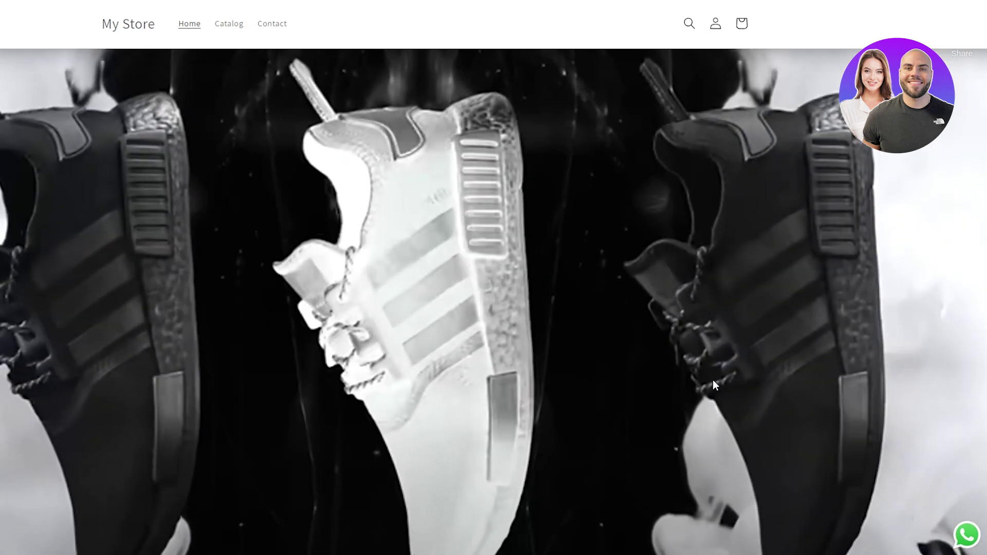
left_click(601, 346)
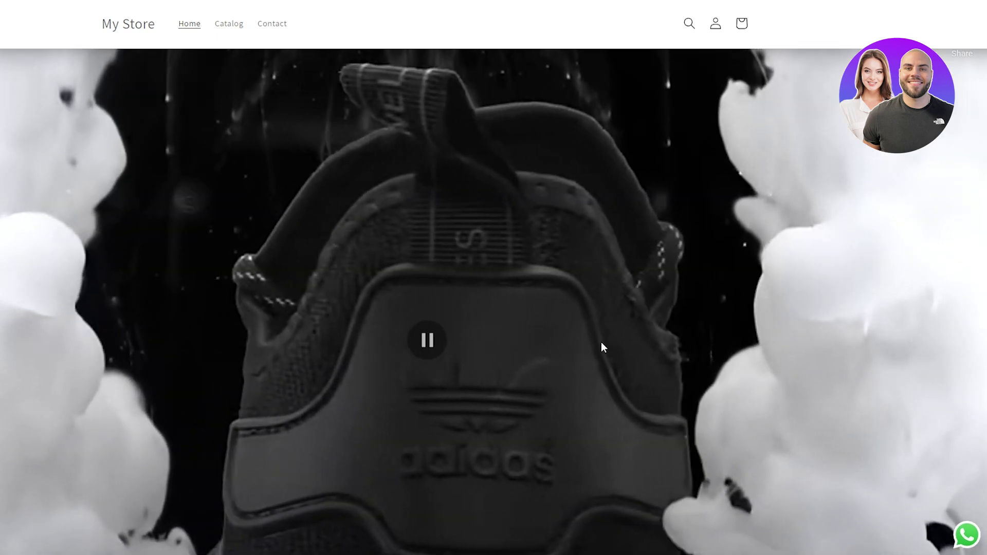
scroll(601, 346, "down", 3)
left_click(904, 469)
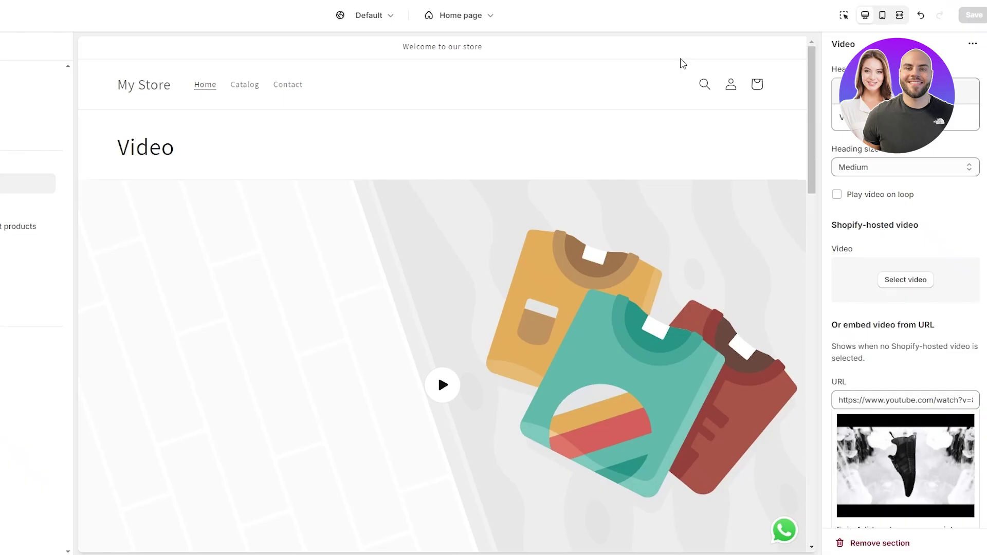
scroll(681, 351, "down", 6)
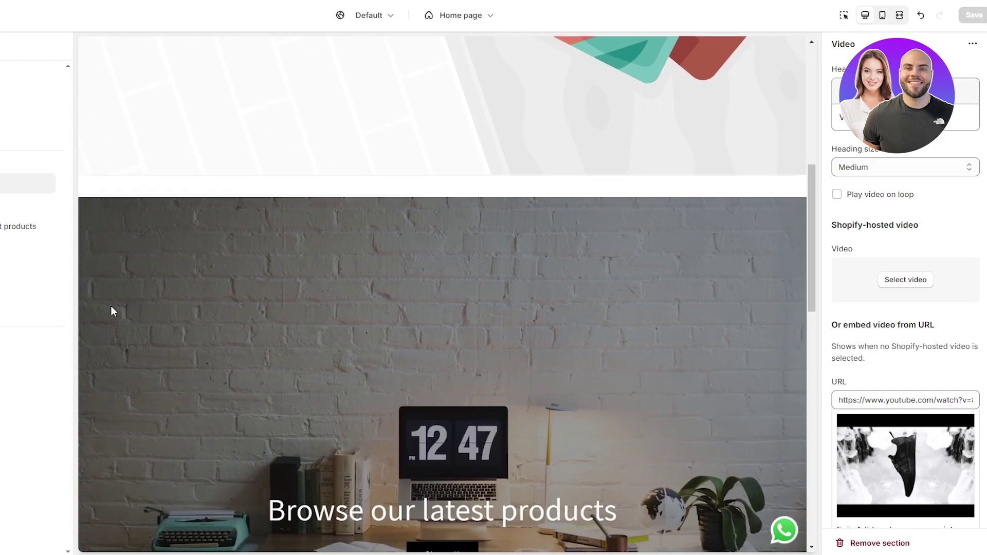
scroll(111, 307, "down", 3)
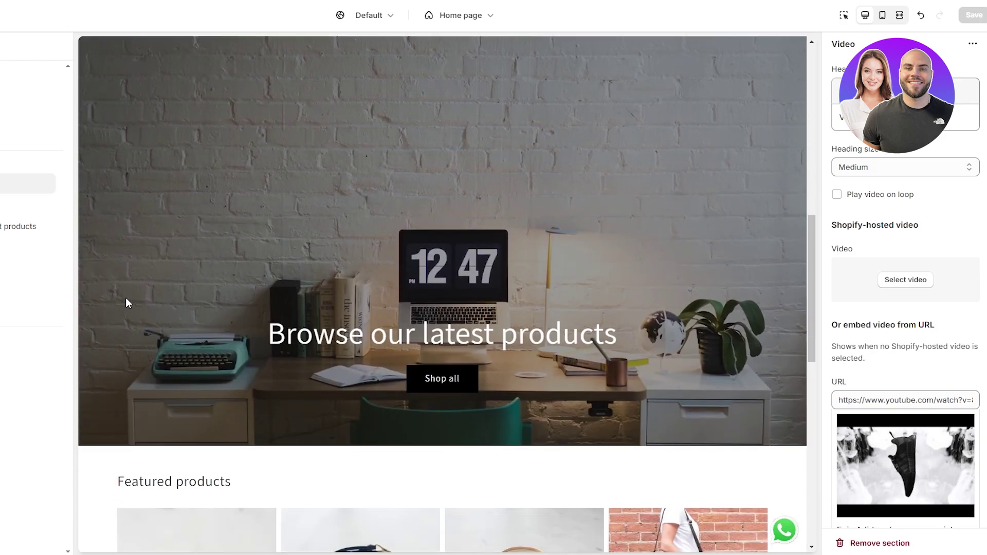
scroll(130, 296, "down", 5)
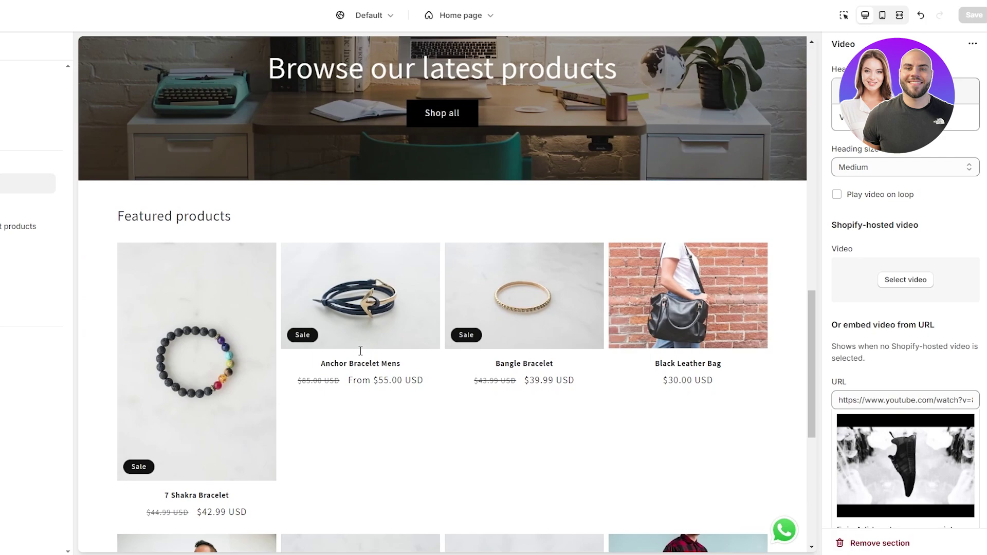
scroll(544, 408, "up", 10)
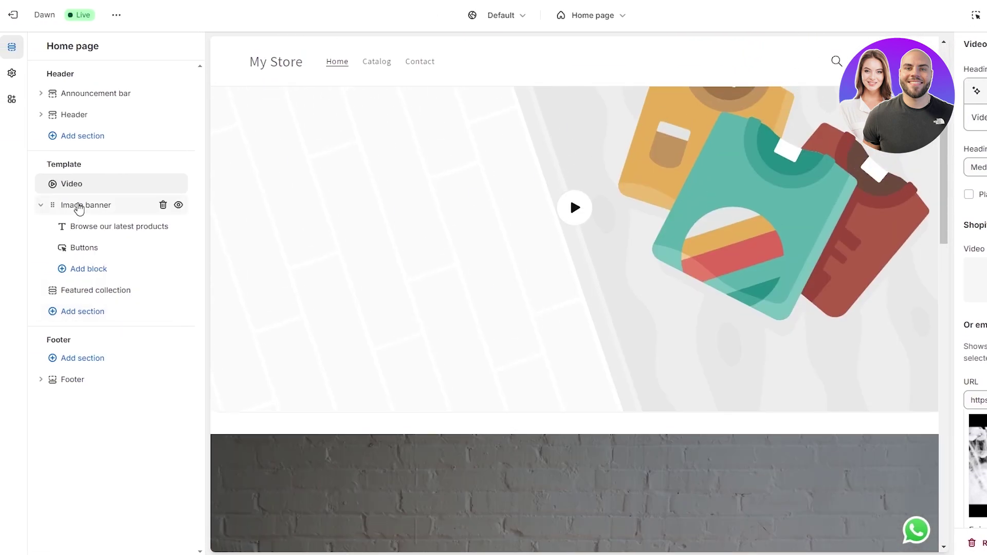
left_click(163, 184)
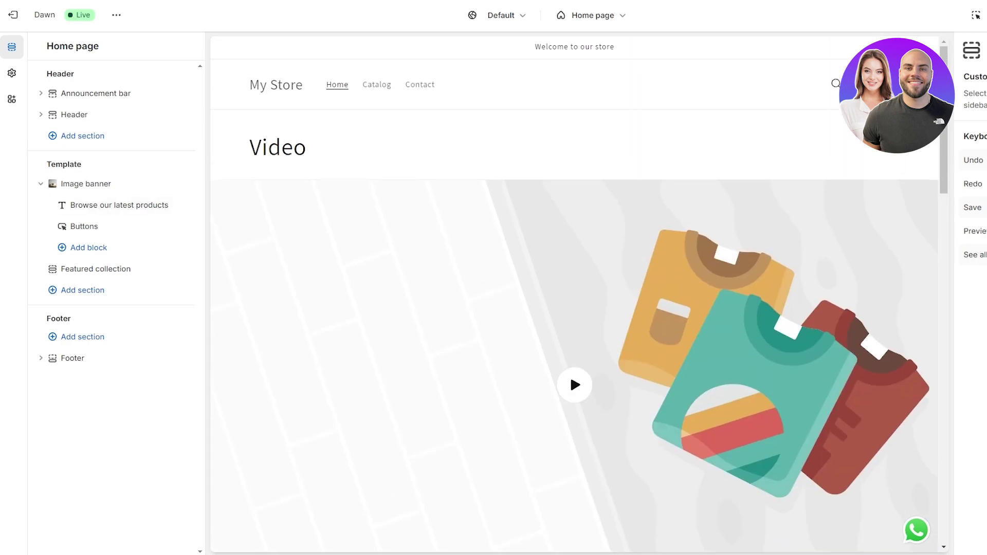
scroll(421, 222, "down", 15)
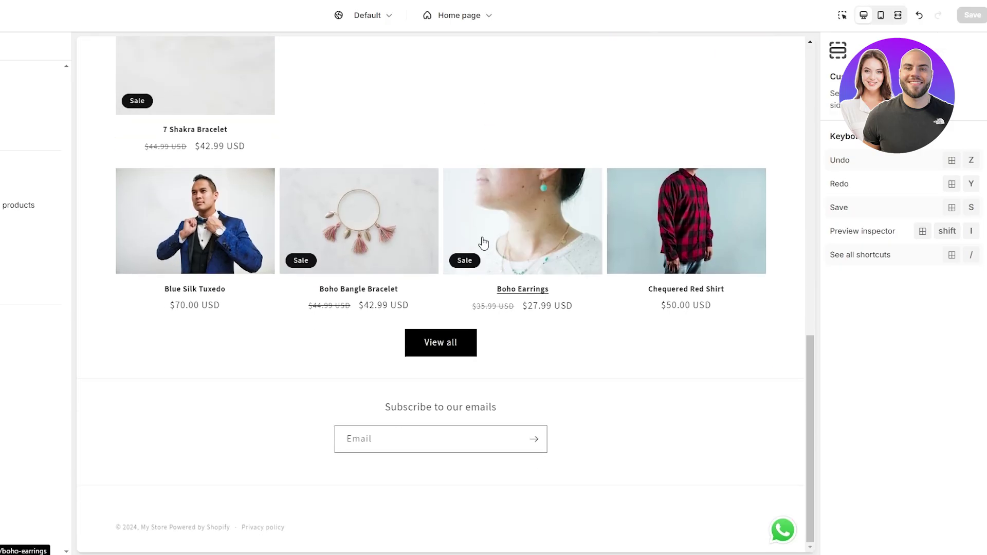
scroll(459, 348, "up", 15)
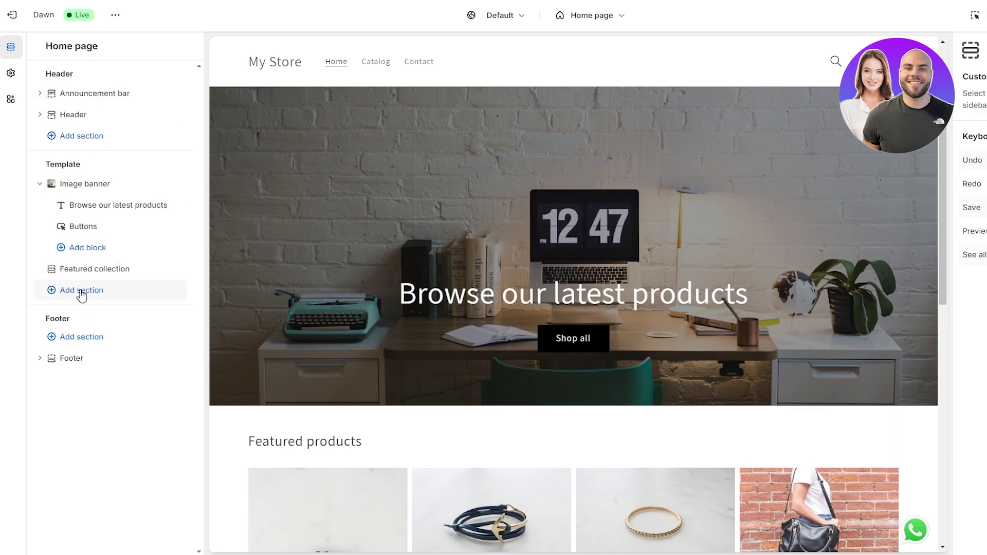
Step: Add a Multicolumn section to the homepage template from the section picker
left_click(72, 291)
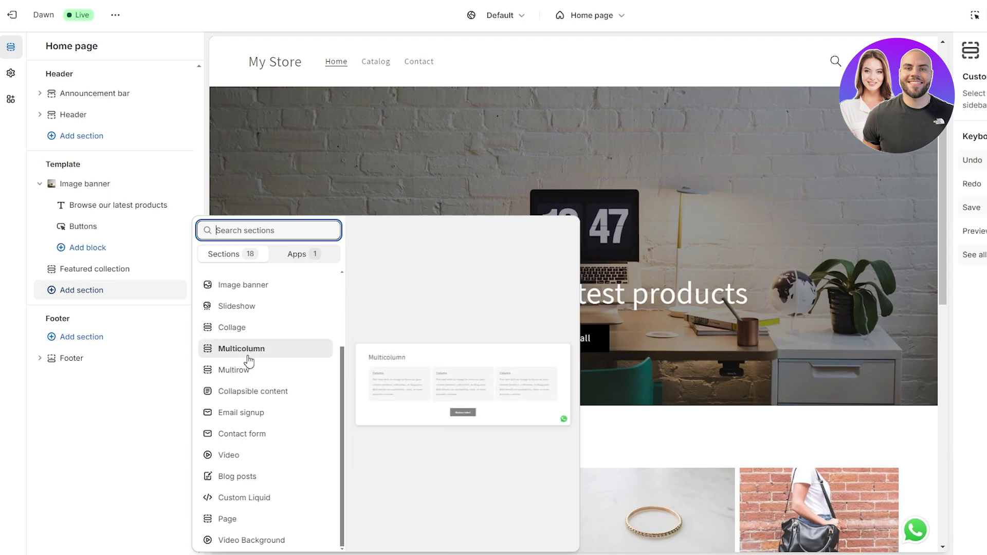
scroll(249, 362, "up", 3)
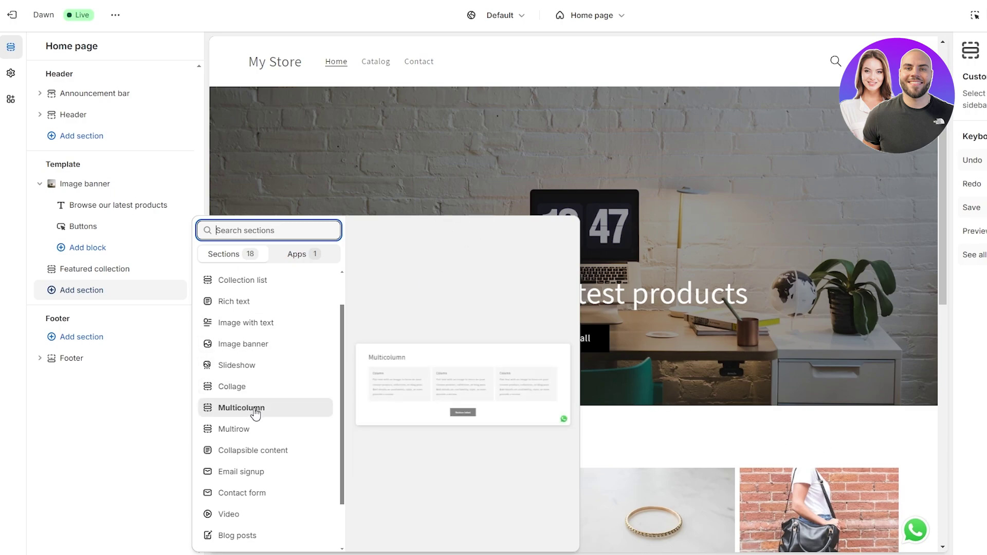
left_click(294, 413)
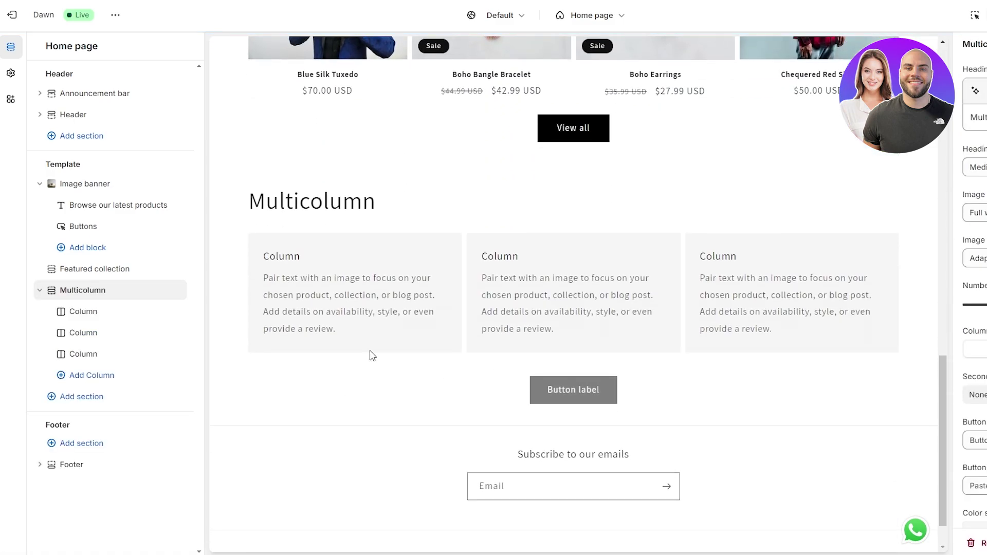
scroll(421, 392, "up", 15)
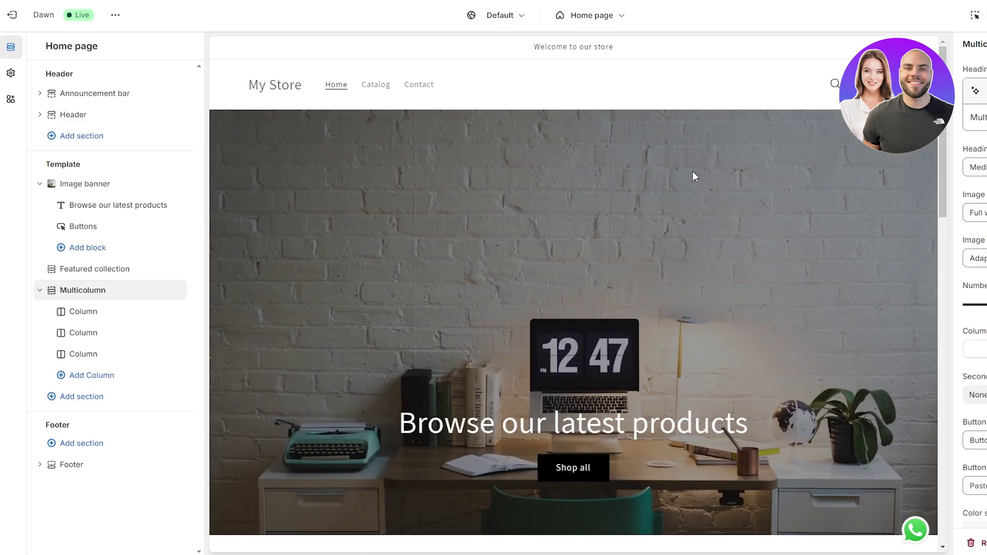
scroll(535, 194, "down", 10)
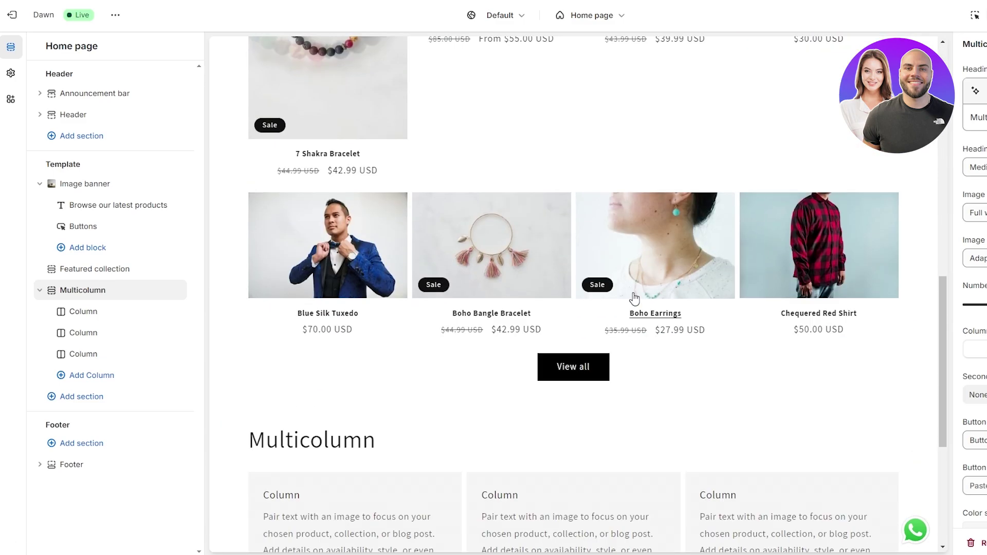
scroll(605, 290, "down", 6)
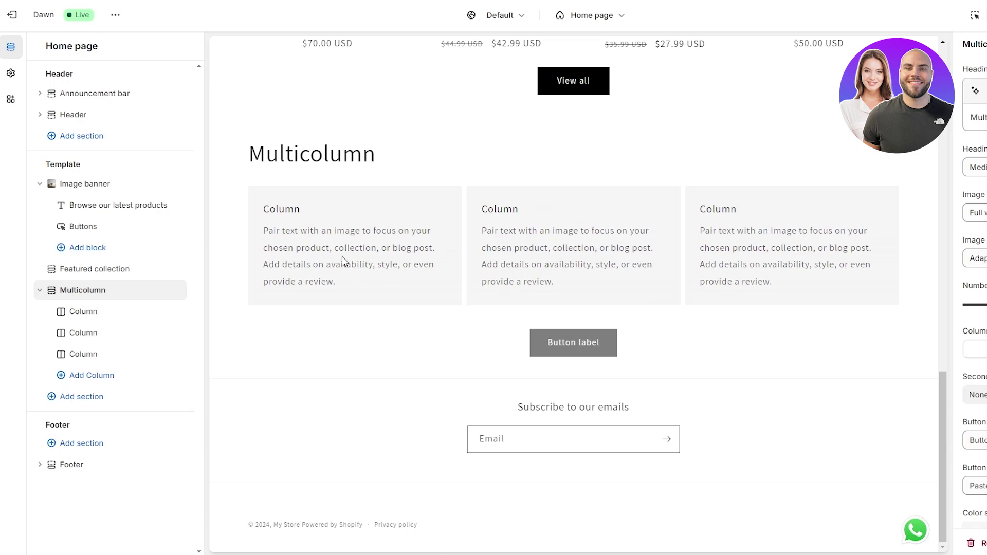
Step: Replace the Multicolumn heading text with 'Reviwes'
mouse_move(177, 310)
double_click(977, 117)
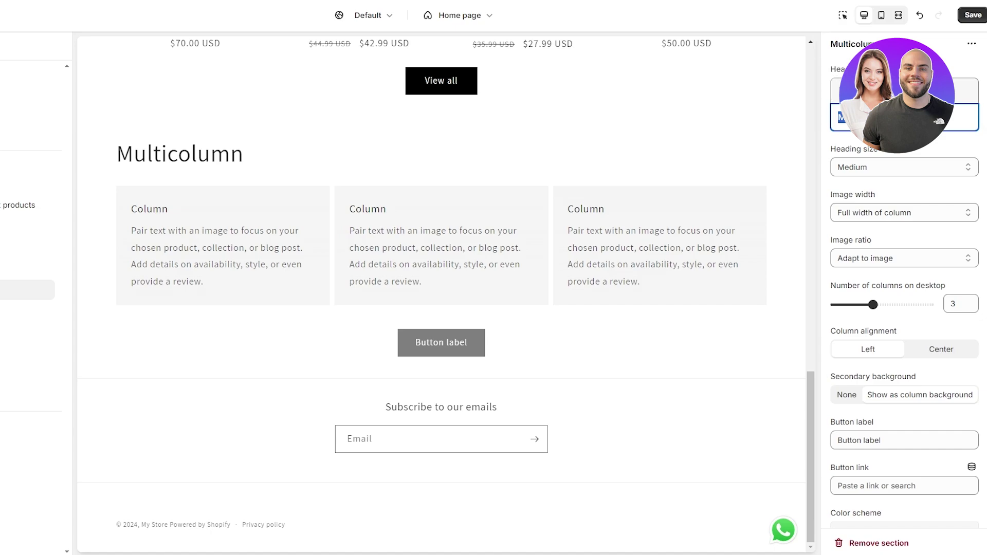
type("Re")
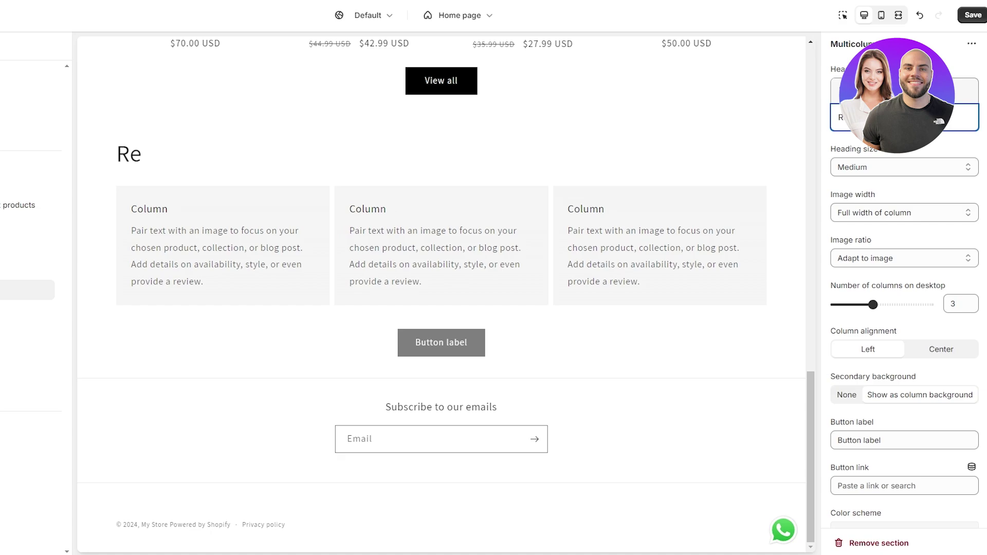
type("viwes")
scroll(920, 298, "down", 3)
scroll(921, 174, "down", 5)
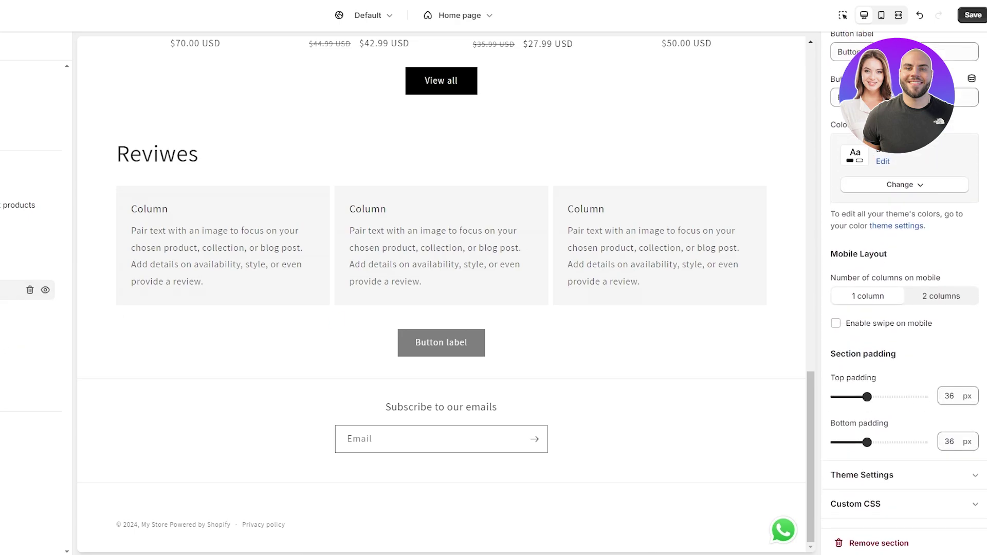
left_click(86, 322)
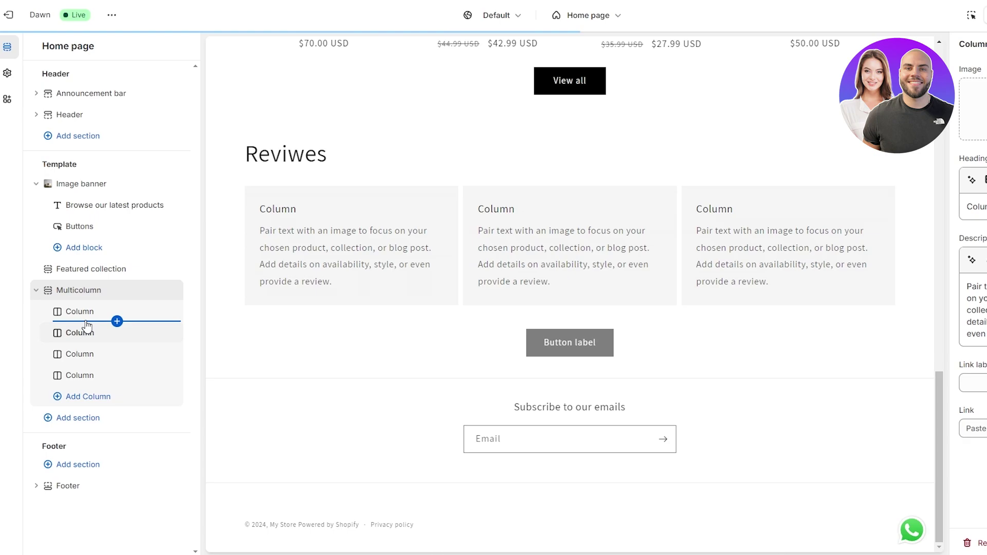
left_click(92, 313)
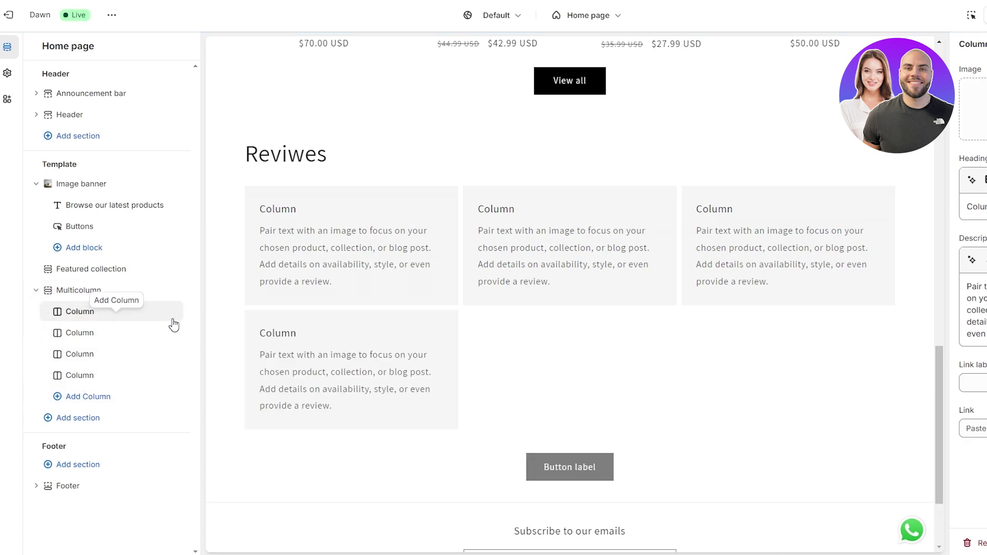
left_click(154, 312)
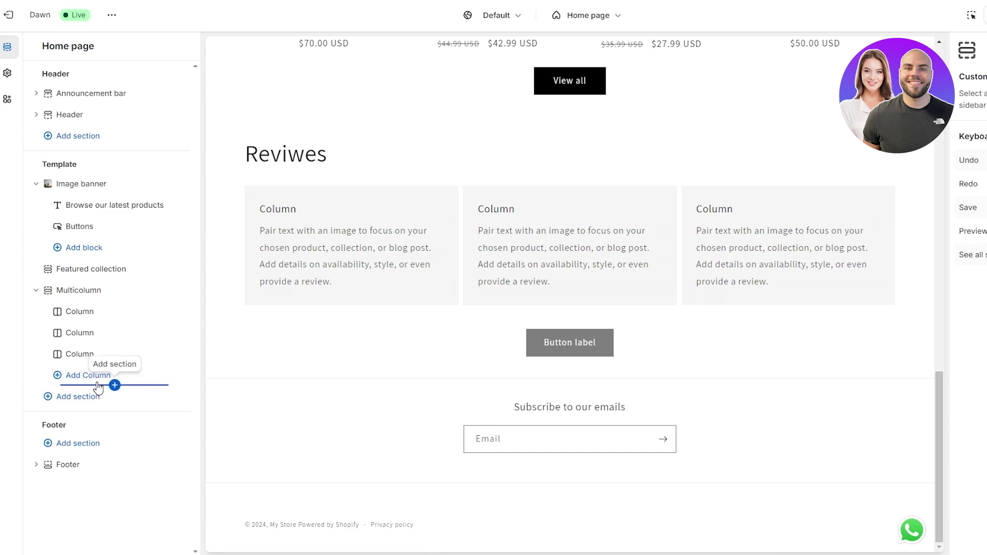
left_click(72, 401)
scroll(286, 386, "down", 2)
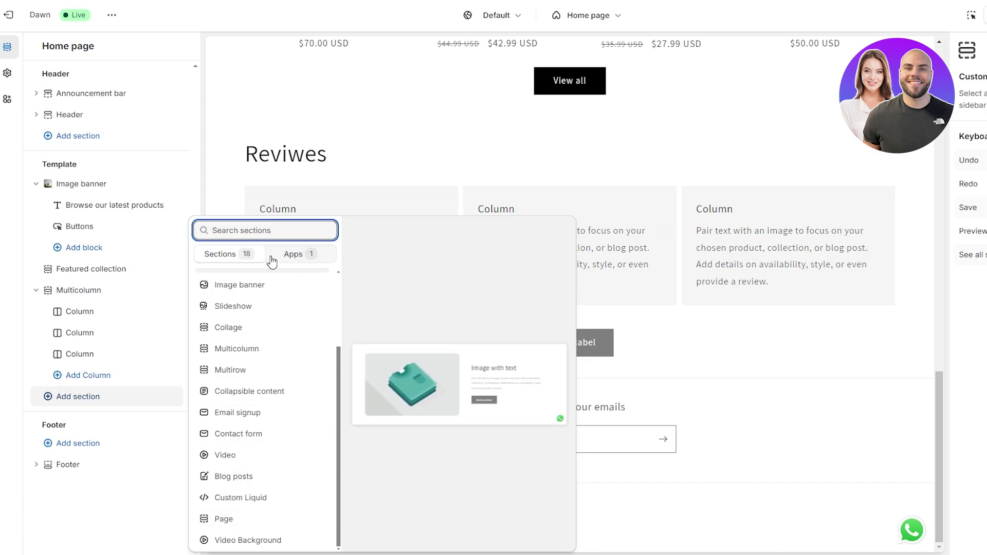
key("Escape")
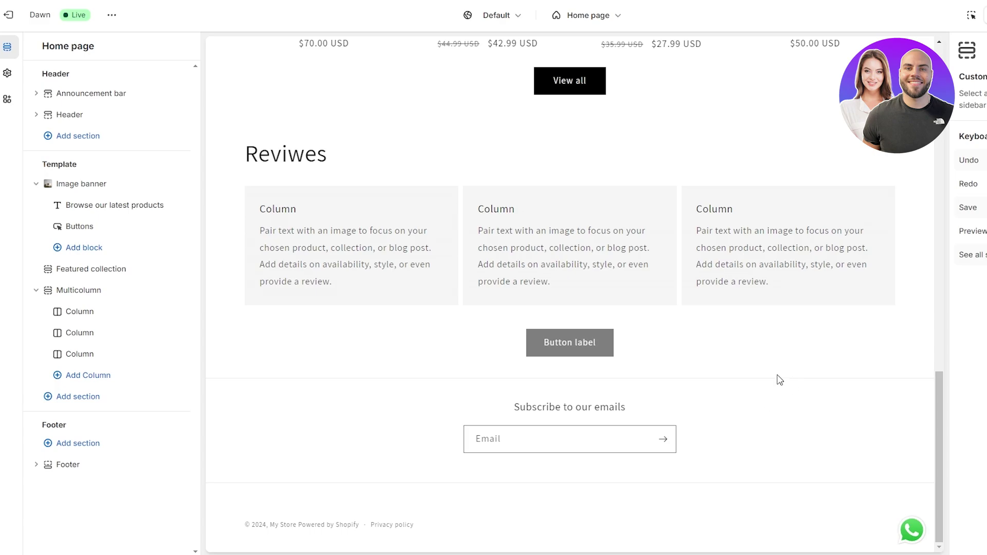
scroll(777, 377, "up", 15)
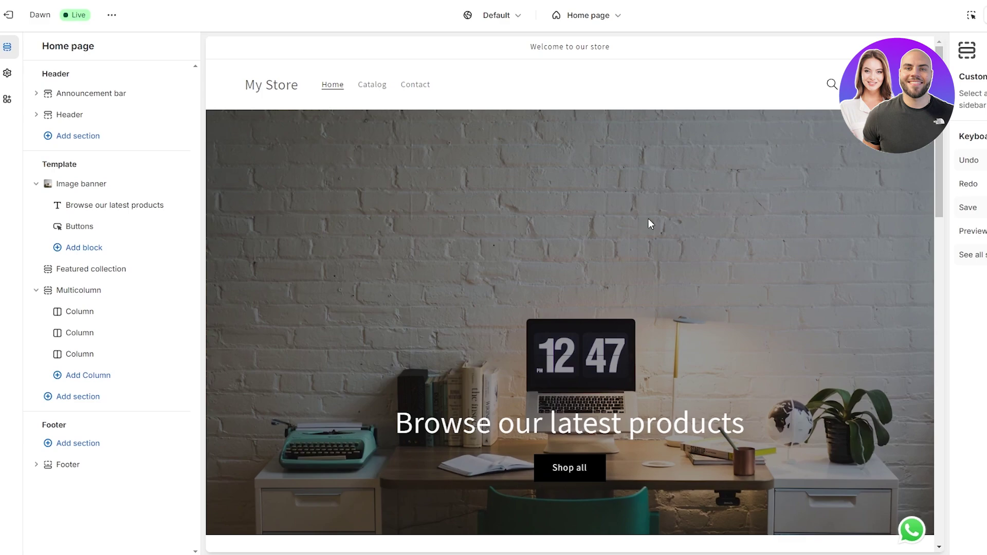
Step: Preview the Anchor Bracelet Mens product page, return home, and scroll through the homepage preview
scroll(649, 221, "down", 1)
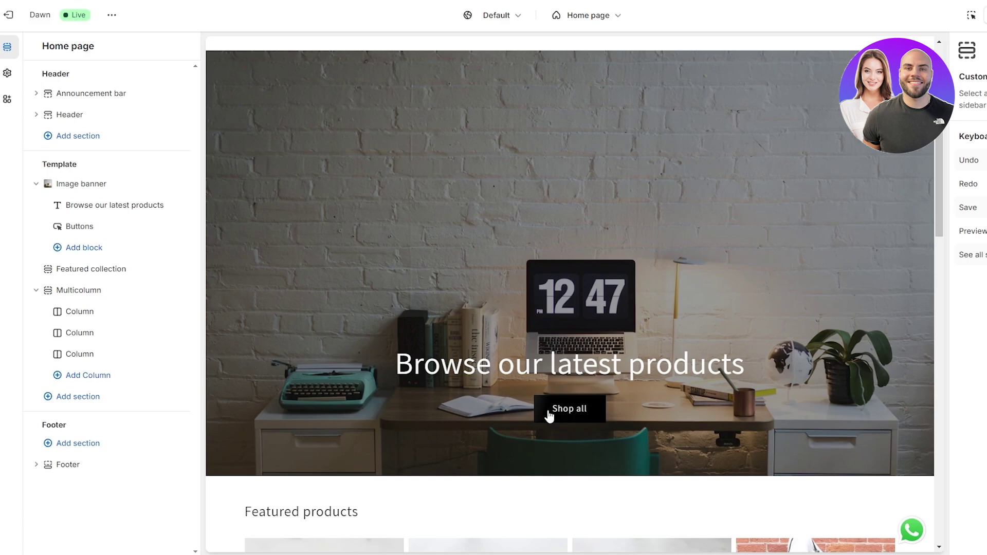
scroll(548, 411, "down", 3)
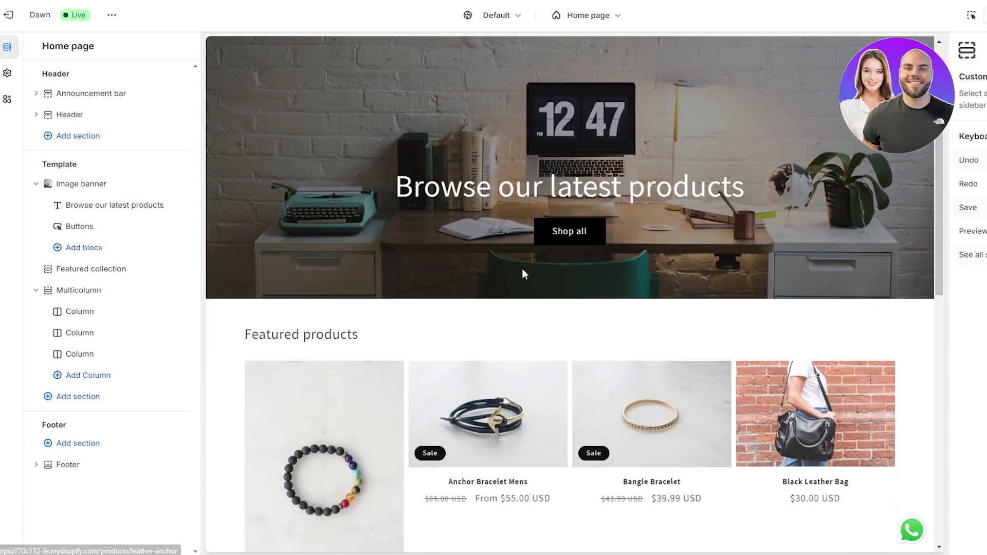
scroll(522, 273, "down", 3)
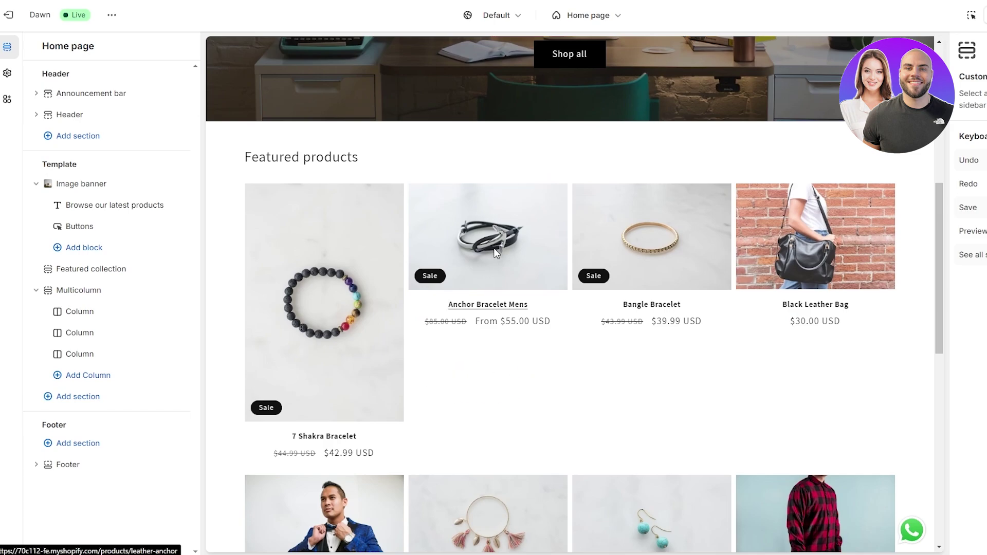
left_click(491, 278)
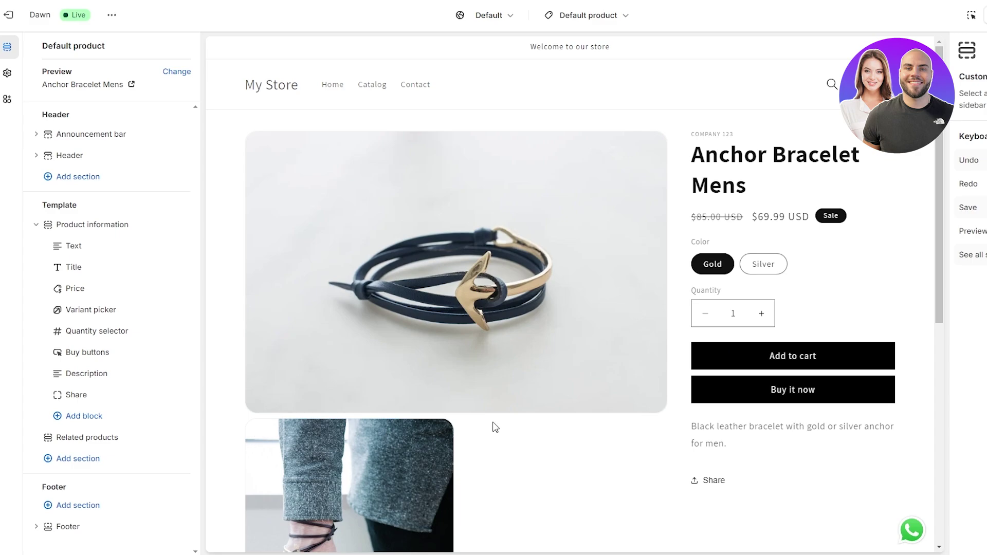
key("alt+Left")
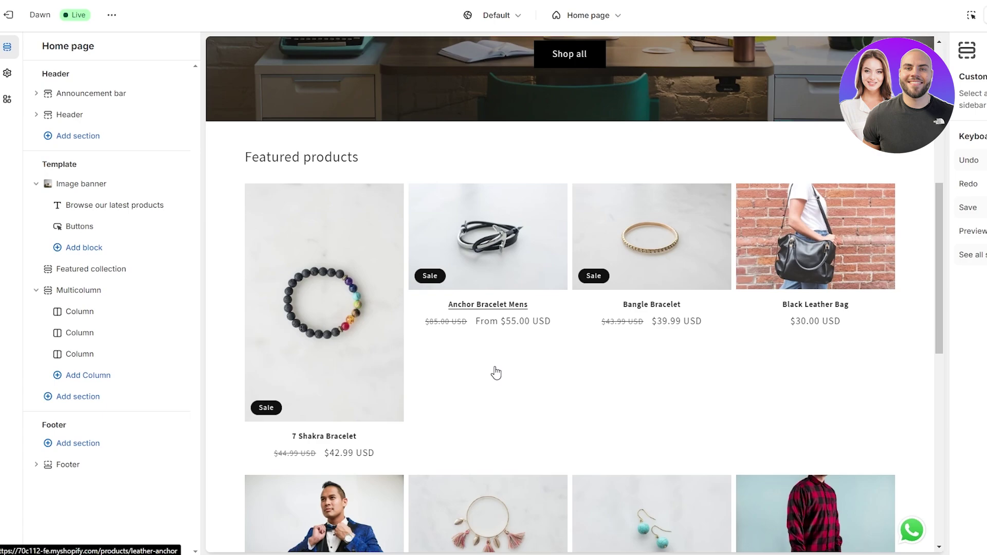
scroll(496, 374, "down", 8)
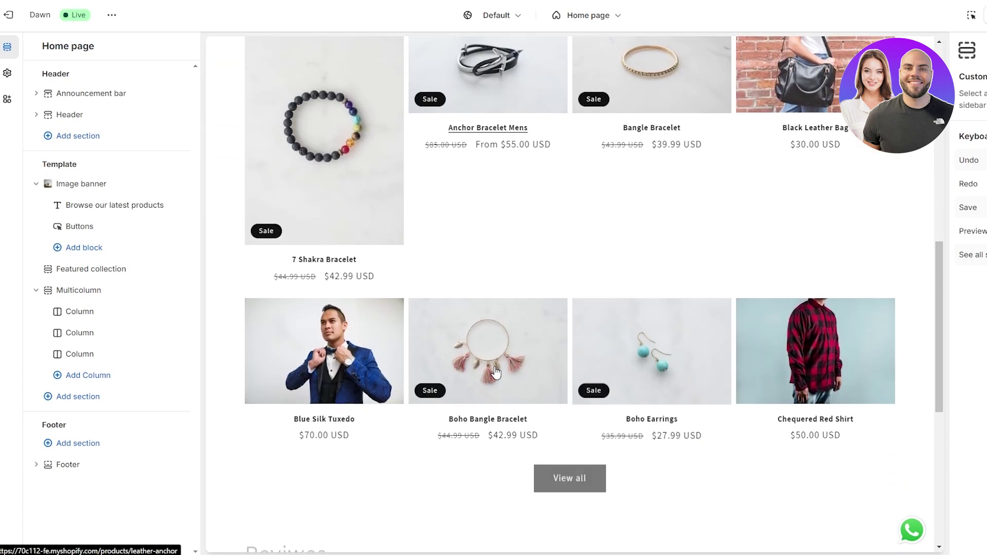
scroll(497, 374, "down", 2)
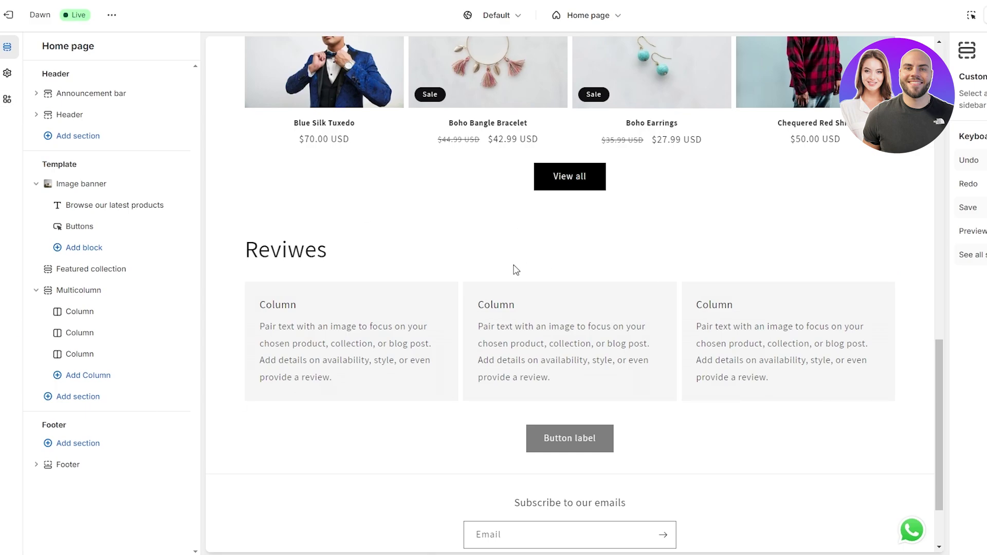
scroll(516, 270, "up", 15)
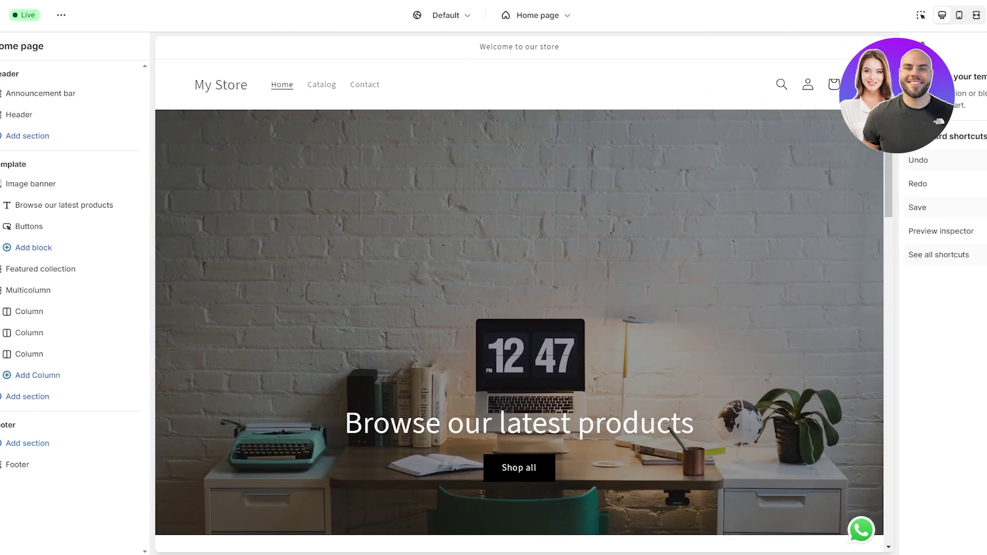
left_click(969, 18)
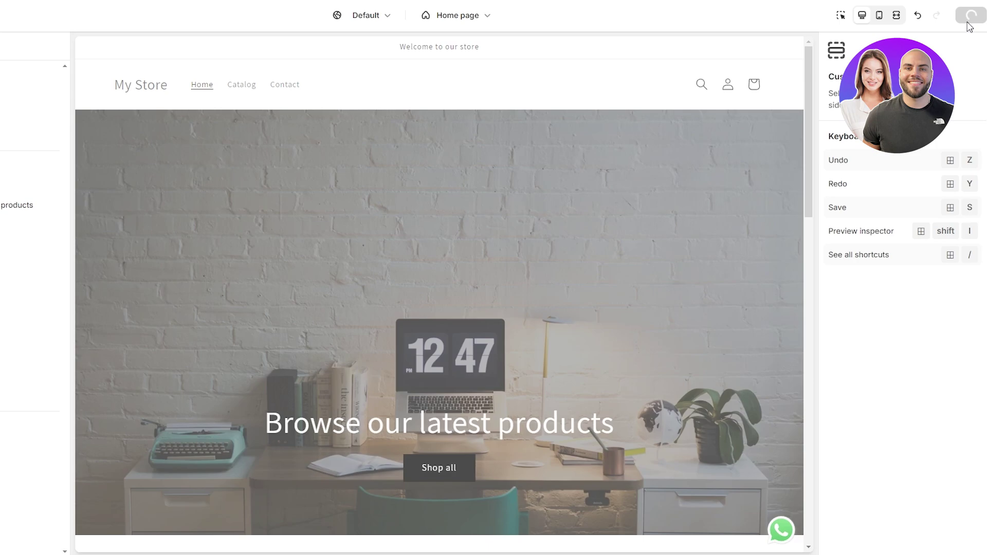